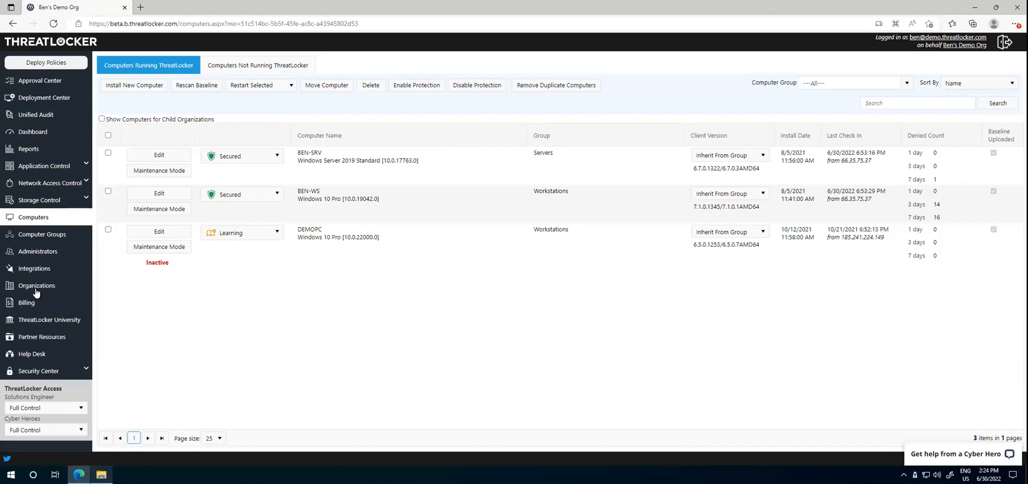
Step: View the organizations list in a separate tab, and return to Computers to check the installer options for a new computer
click(80, 282)
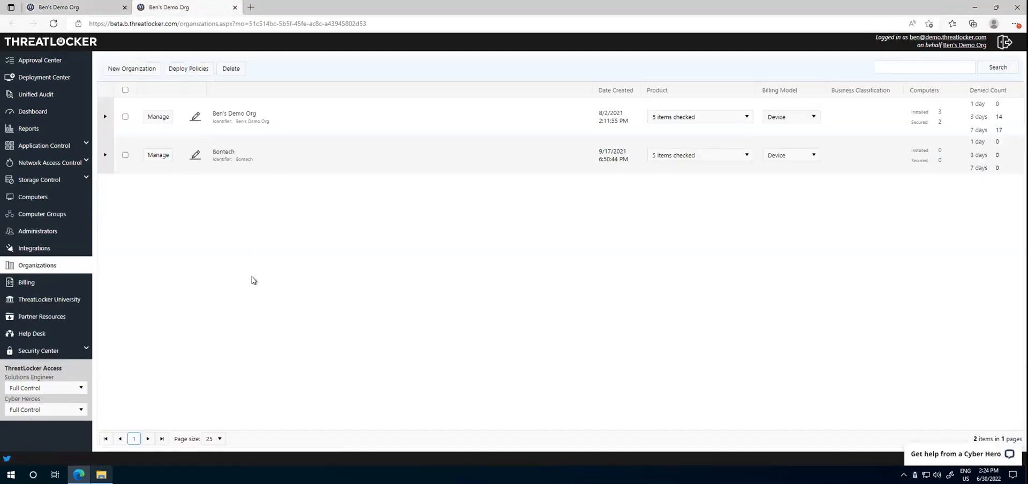
click(98, 10)
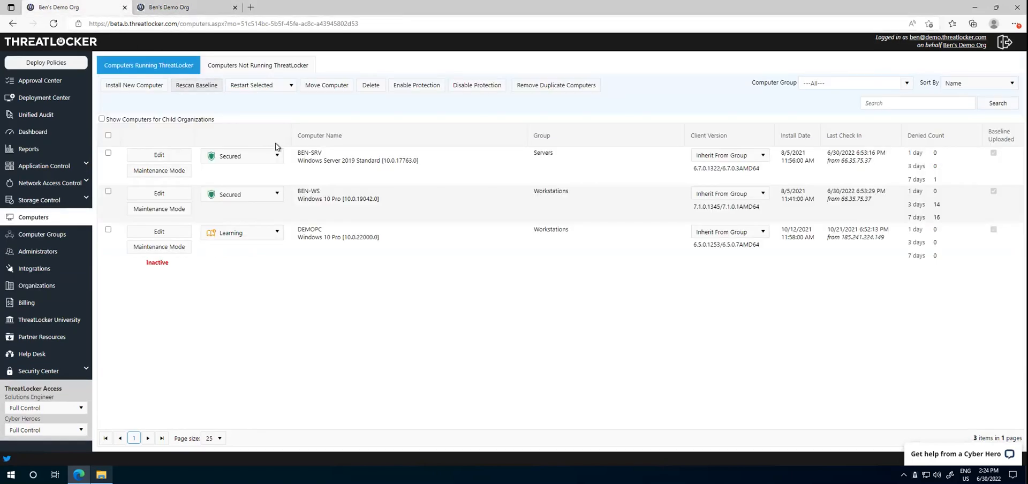
click(144, 87)
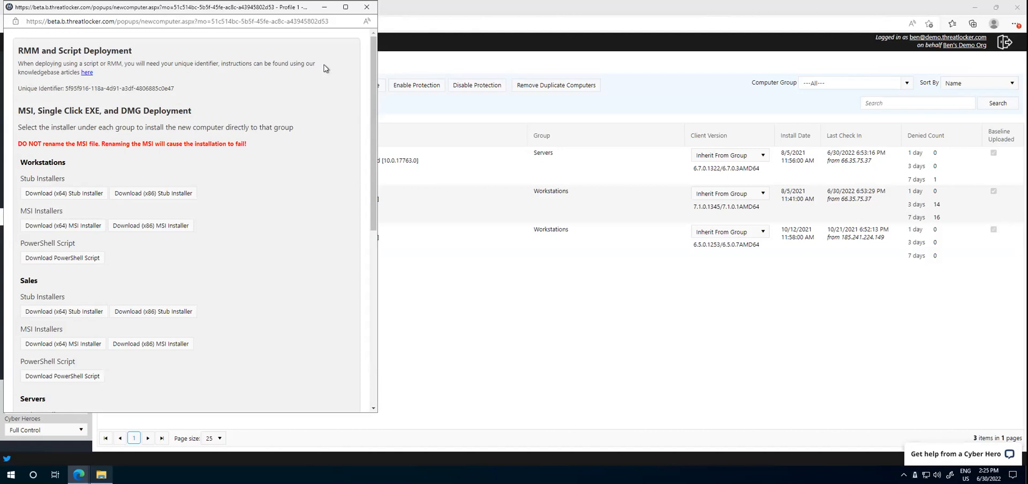
click(366, 7)
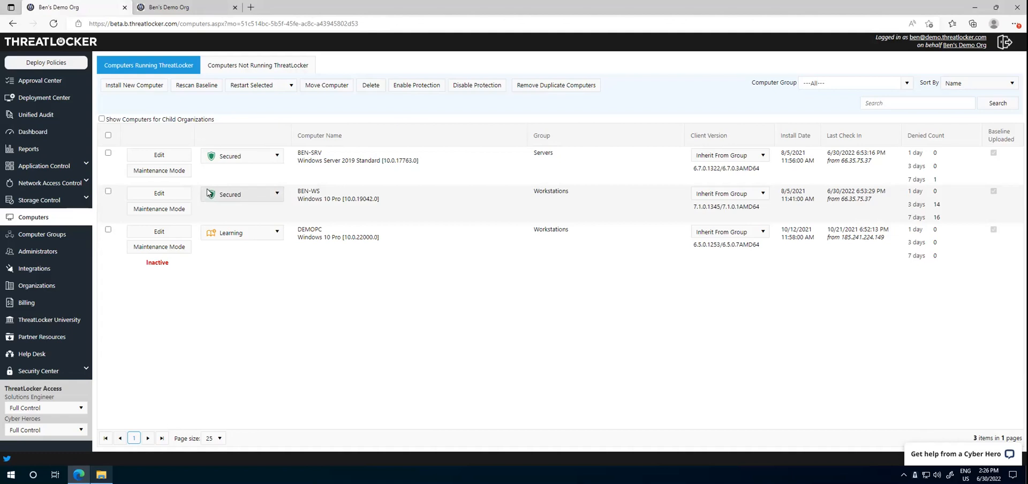
Step: Show the Application Control policies that apply to the Workstations group and examine the Mozilla Firefox (Built-In) policy entry
click(61, 167)
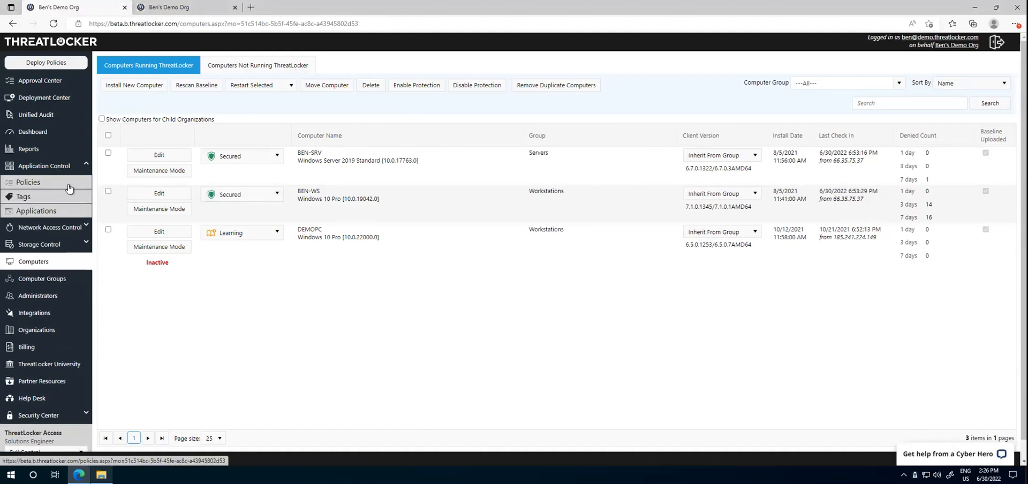
click(68, 188)
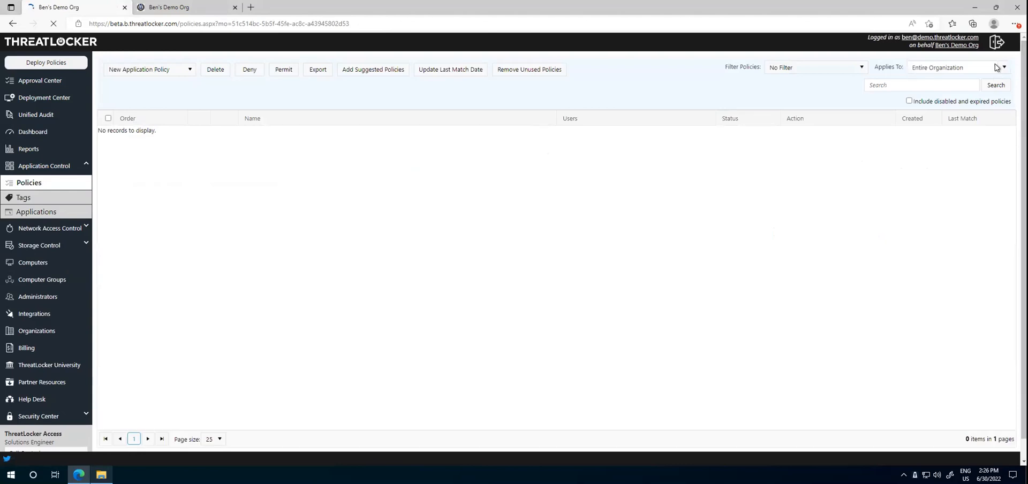
click(997, 67)
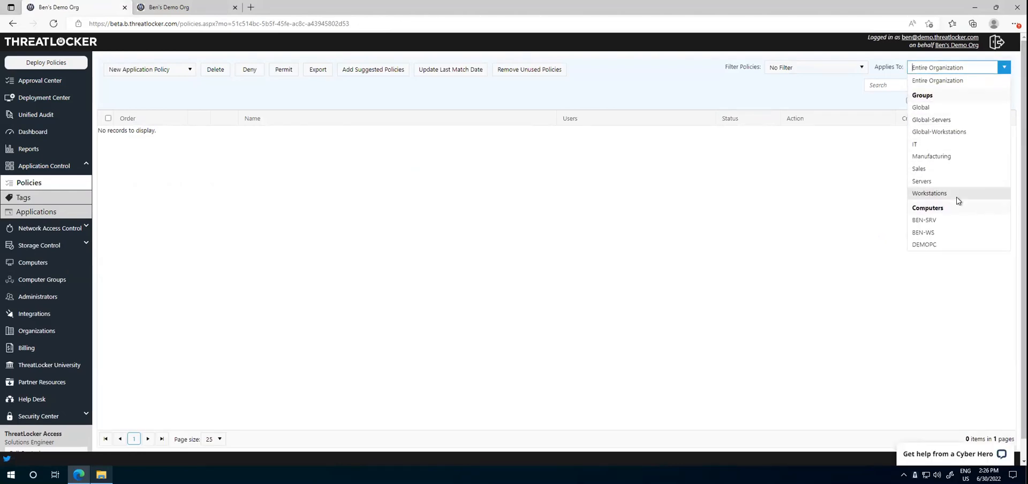
click(958, 197)
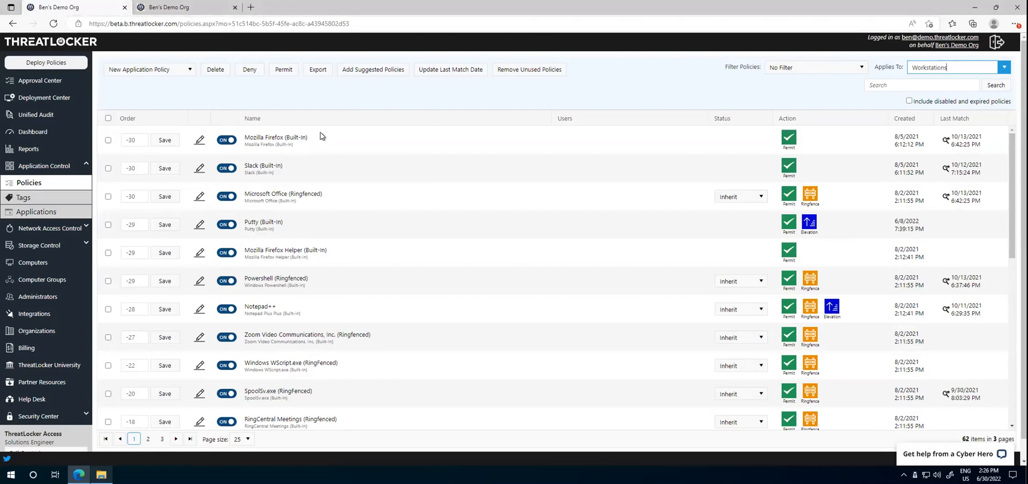
drag(320, 134, 287, 137)
click(341, 158)
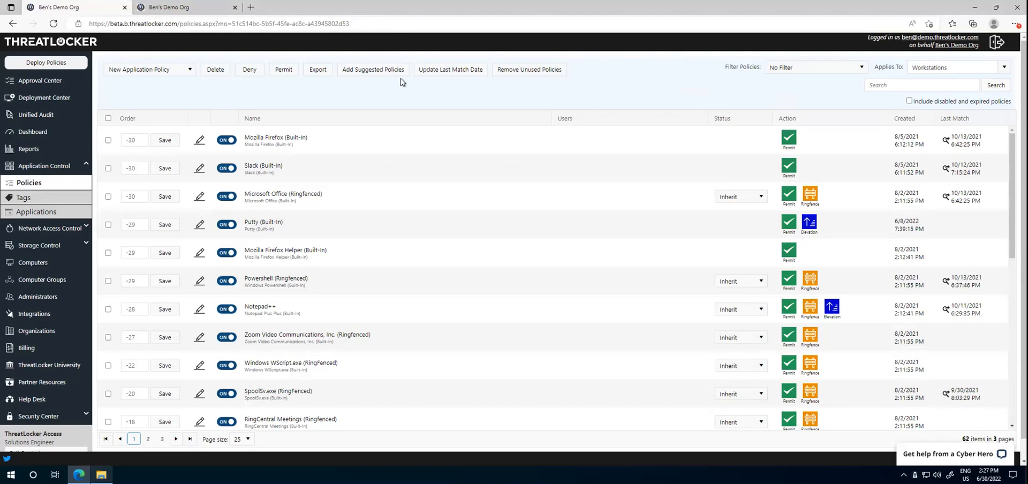
Step: Look up "built" applications in a new Windows application policy form, and close the form without saving
click(140, 69)
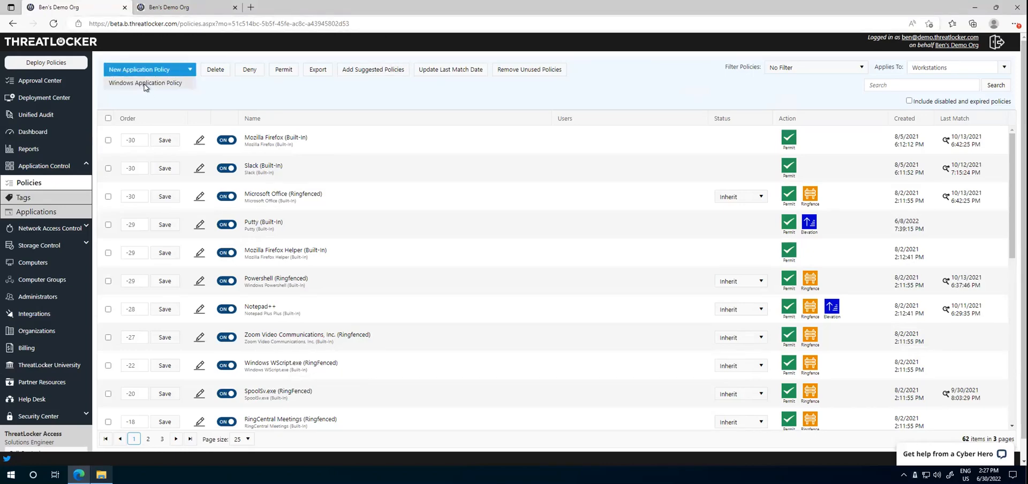
click(144, 85)
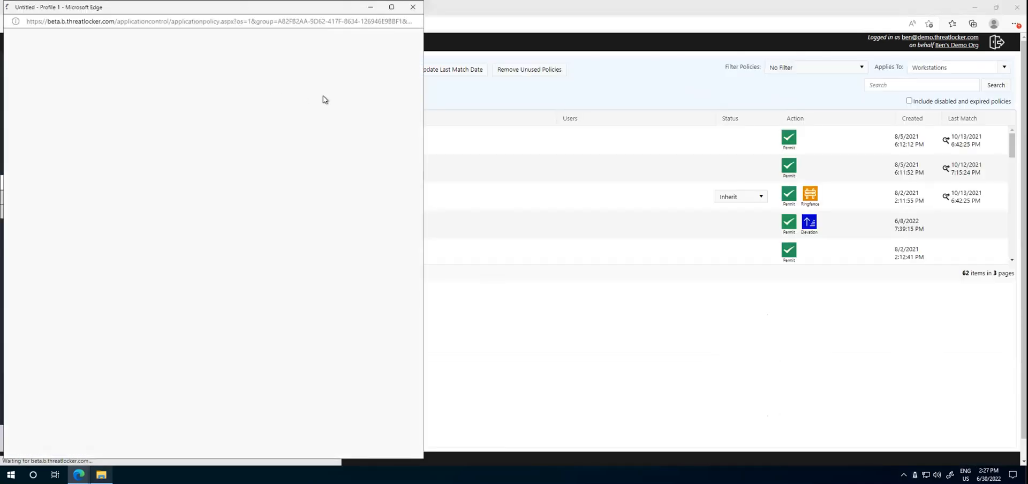
scroll(311, 203, down, 3)
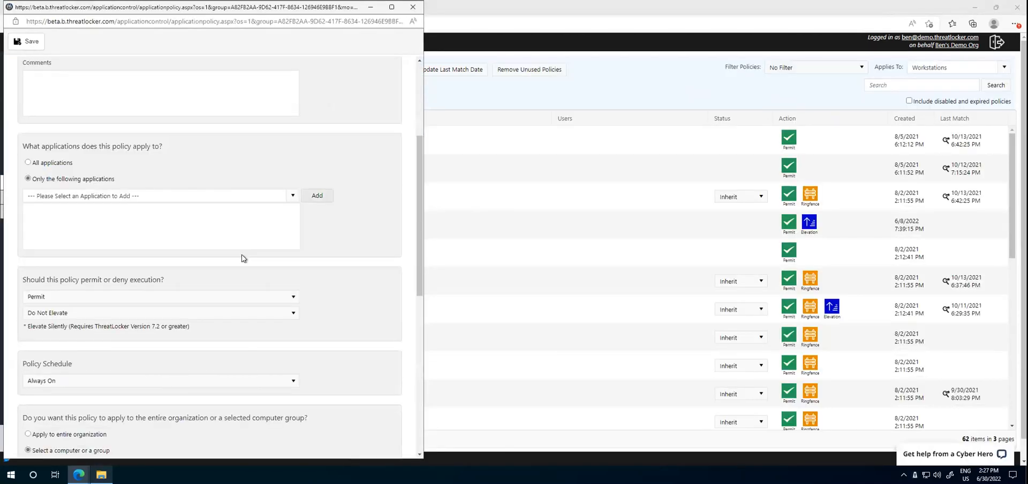
click(209, 195)
text(built)
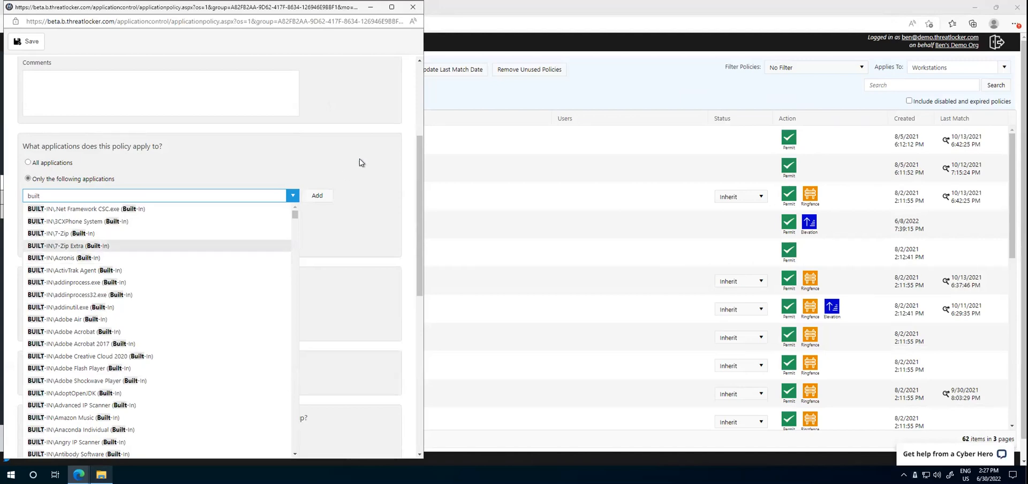
click(413, 7)
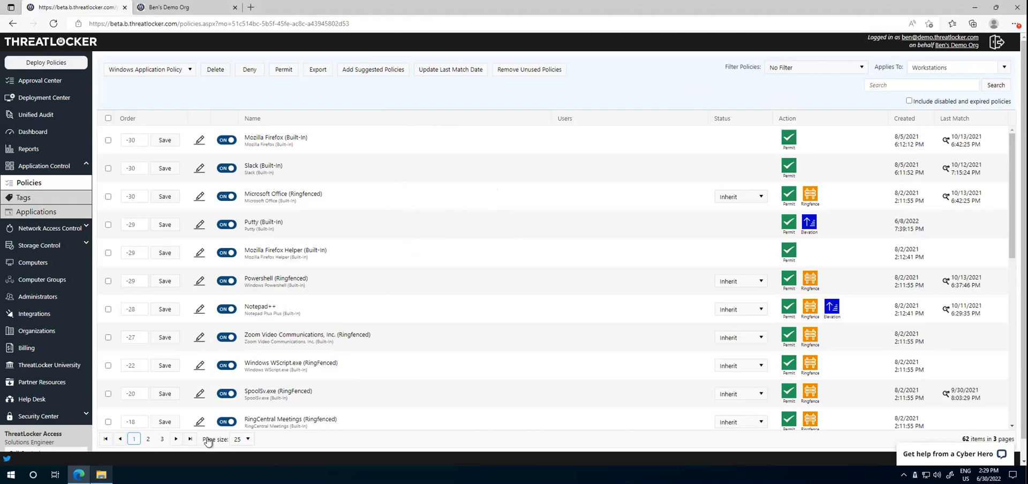
Step: Go to the last page of the Workstations policies and examine the Default - Workstations policy
click(190, 439)
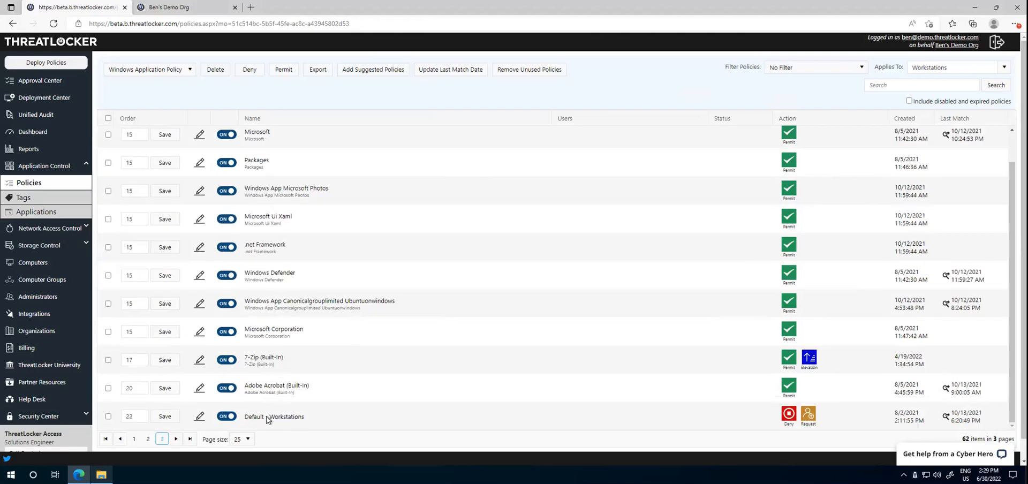
triple_click(267, 419)
click(852, 413)
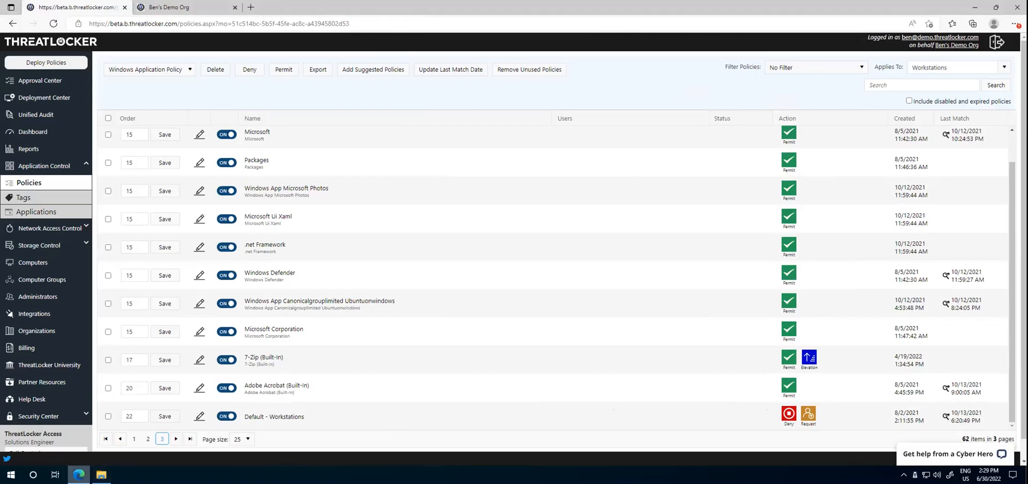
Step: Switch to File Explorer and try to run TeamViewer_Setup_x64 from the Downloads folder
click(79, 476)
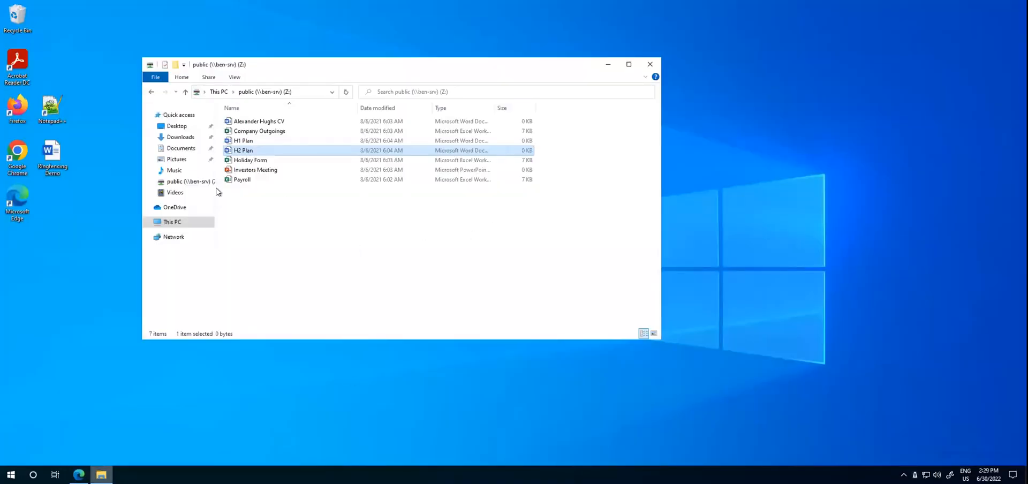
click(180, 137)
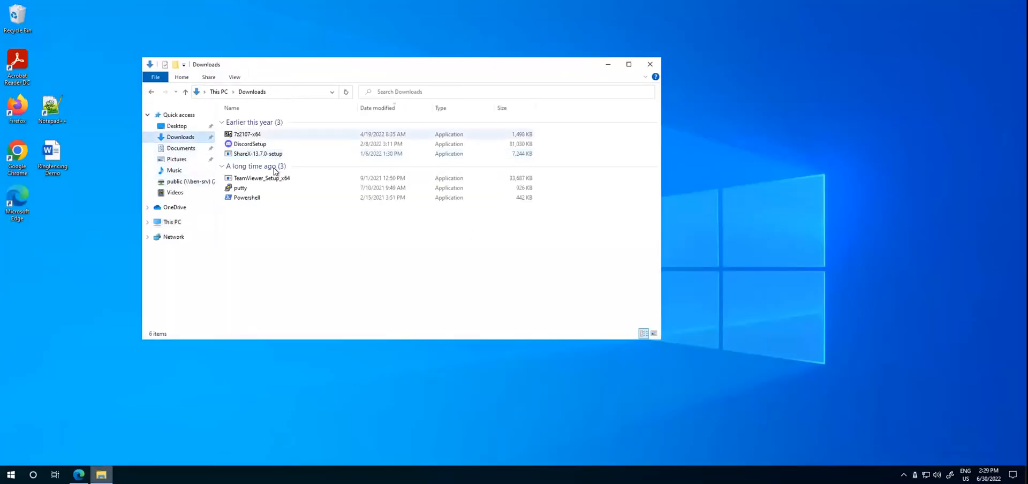
mouse_move(278, 180)
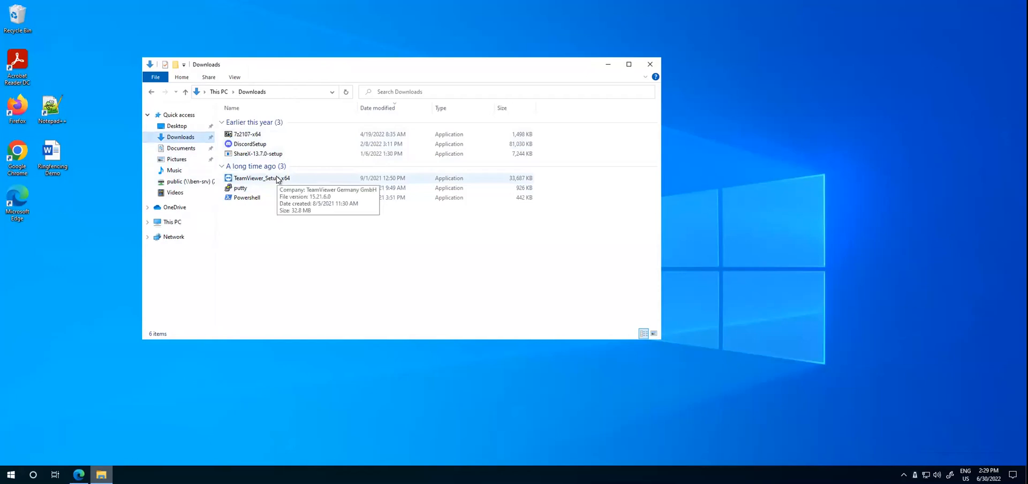
double_click(278, 180)
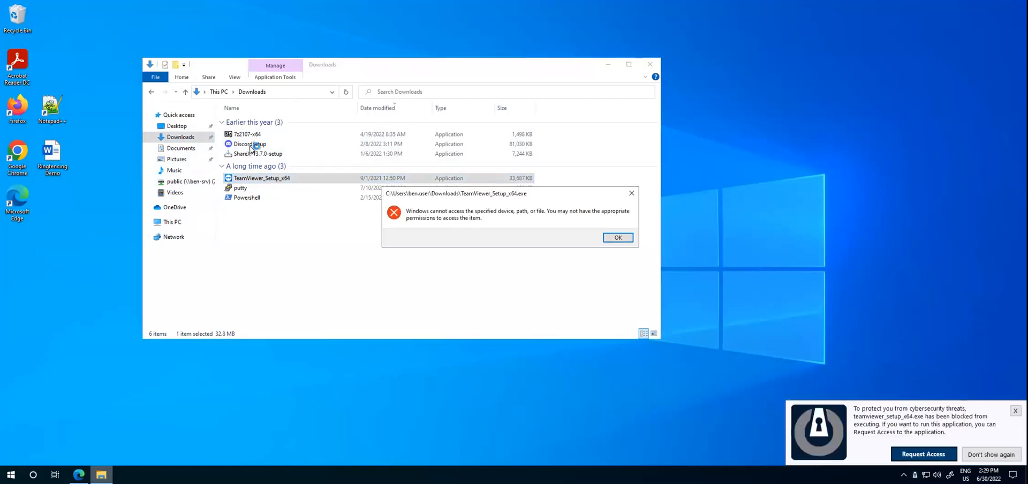
Step: Send an access request for the blocked TeamViewer installer with the reason "Please!" and dismiss the Windows error
click(903, 412)
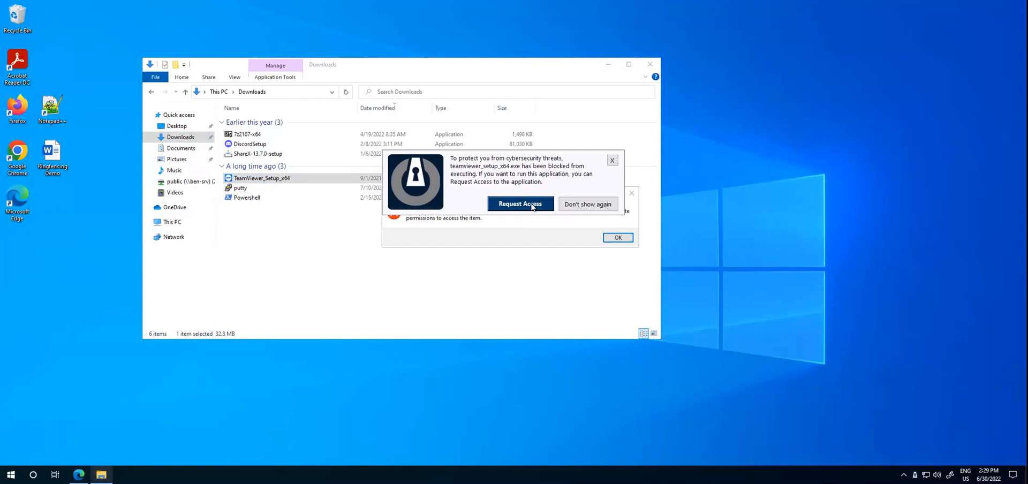
click(532, 205)
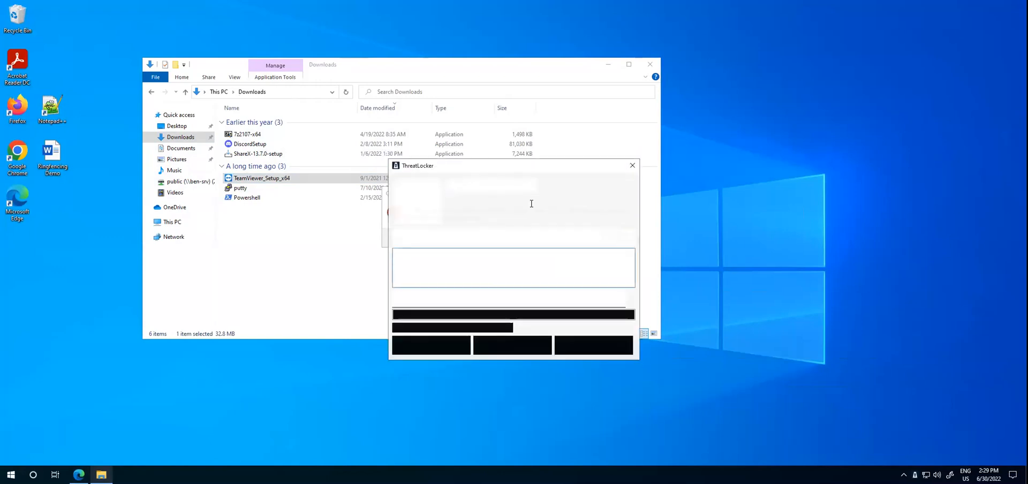
text(Please!)
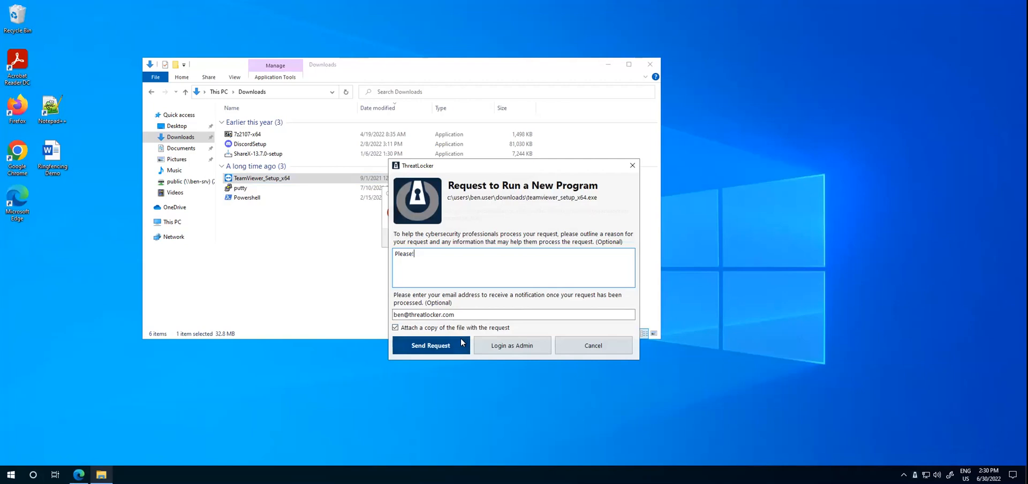
click(436, 347)
click(619, 239)
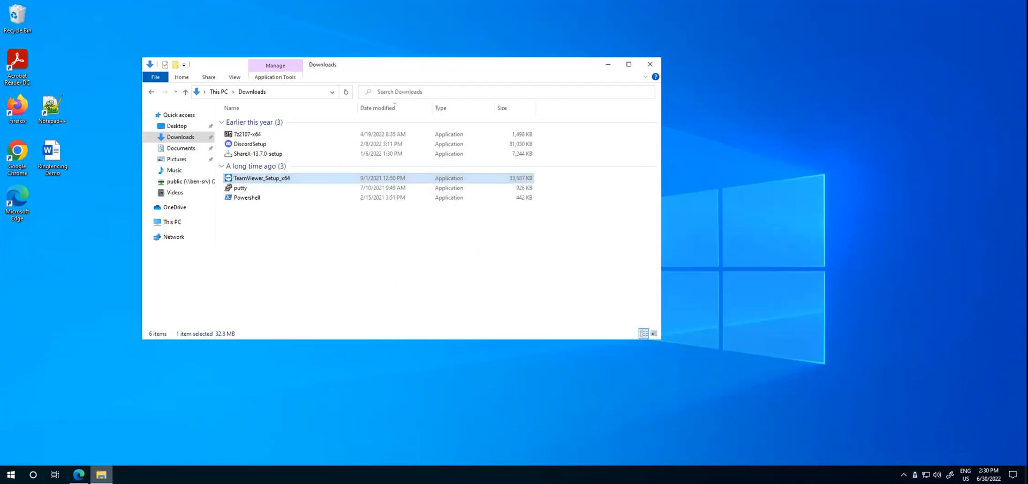
Step: Switch back to Microsoft Edge and open the pending teamviewer_setup_x64.exe request in the ThreatLocker Approval Center
click(79, 475)
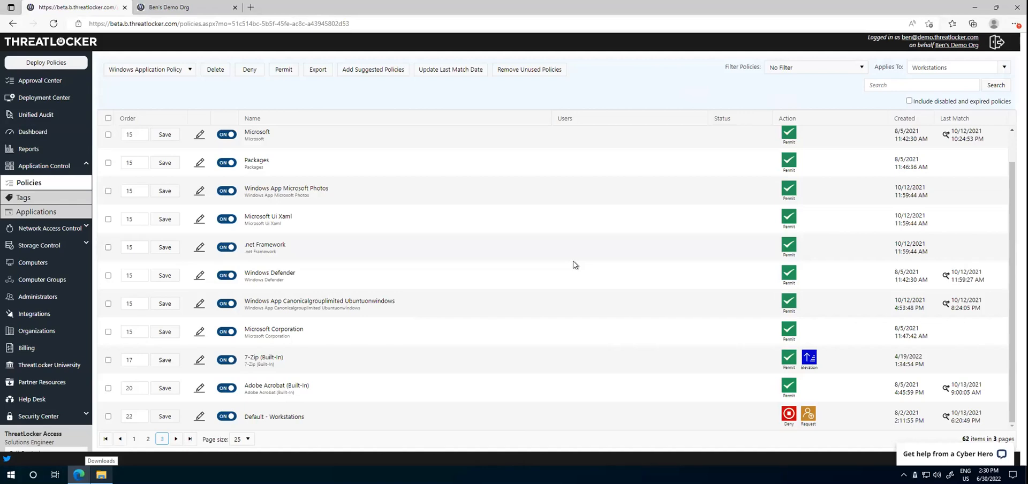
click(86, 117)
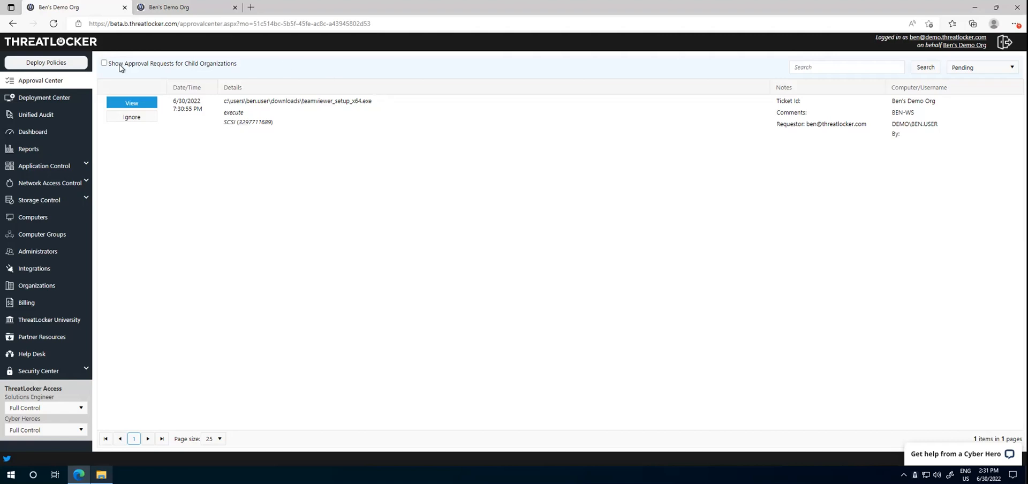
click(148, 103)
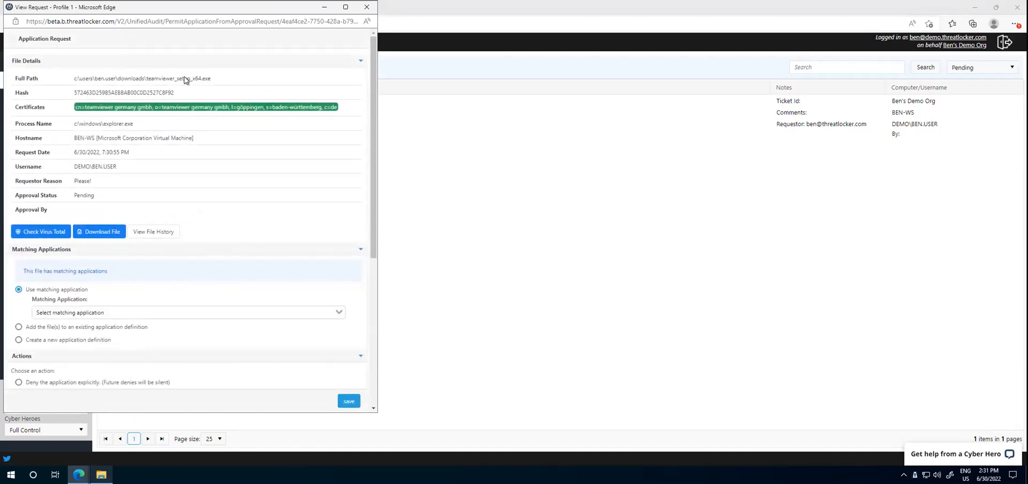
Step: Review the requested file's path, hash and certificate, and check its vendor detections on VirusTotal
drag(211, 78, 80, 79)
drag(175, 93, 169, 110)
click(45, 233)
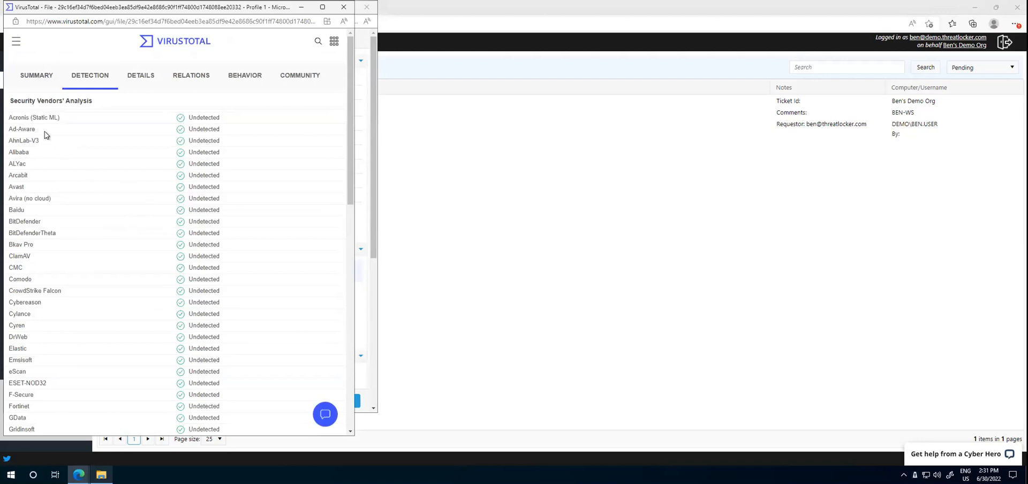
drag(31, 129, 186, 319)
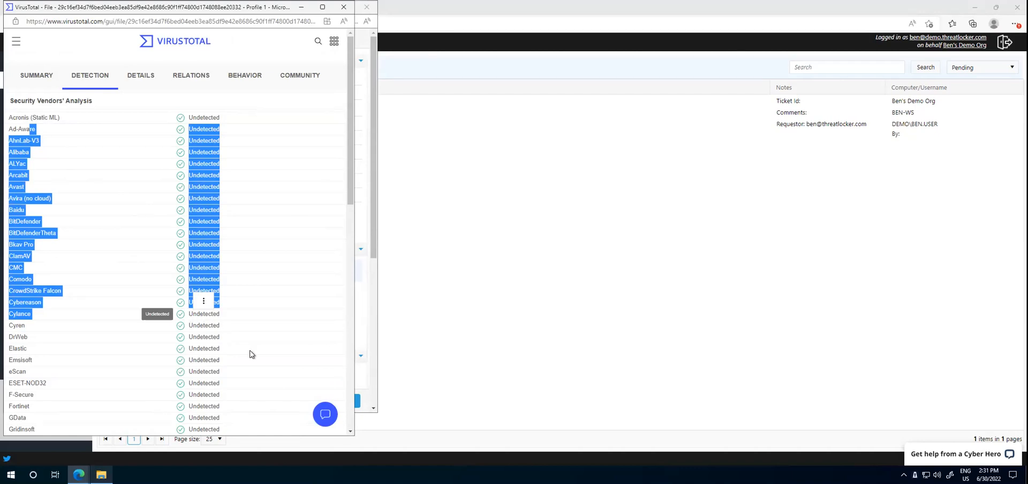
click(253, 303)
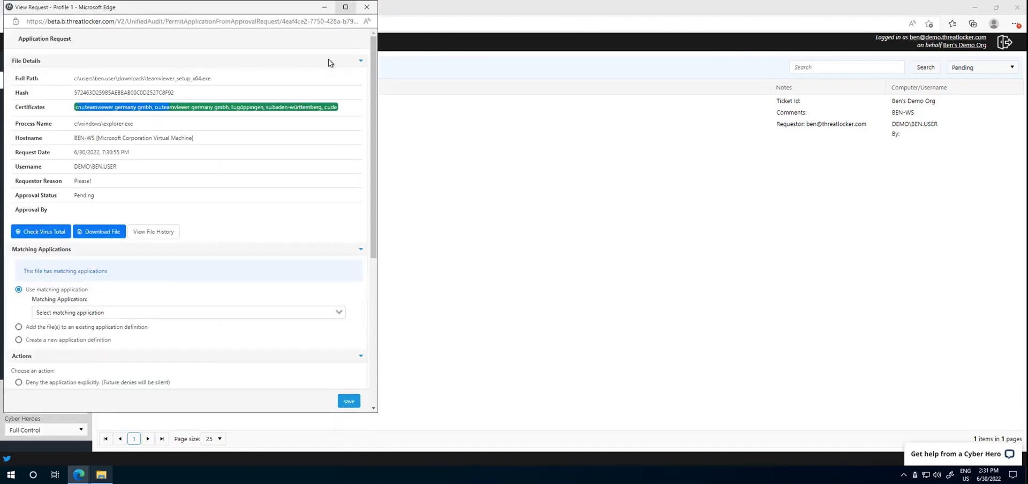
click(343, 6)
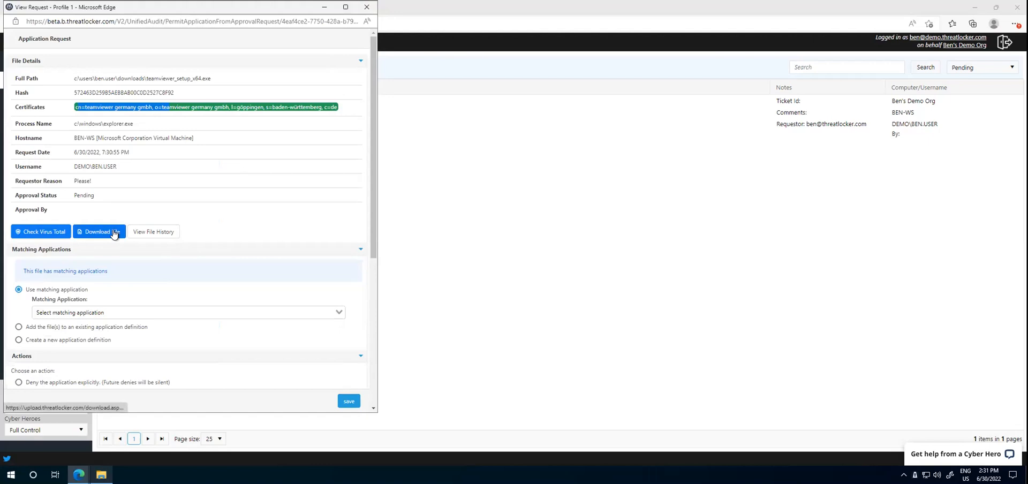
Step: Select BUILT-IN\Teamviewer (Built-In) as the matching application for the request
scroll(209, 213, down, 2)
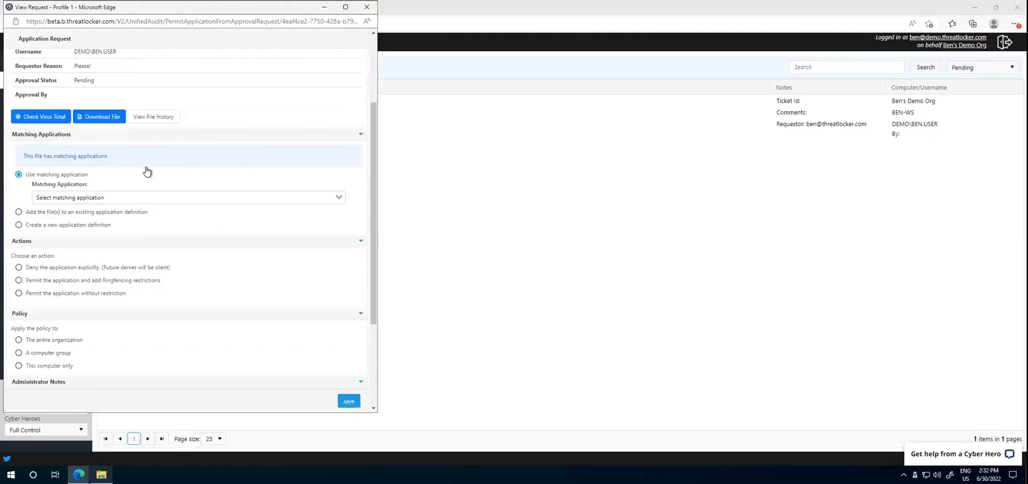
click(170, 193)
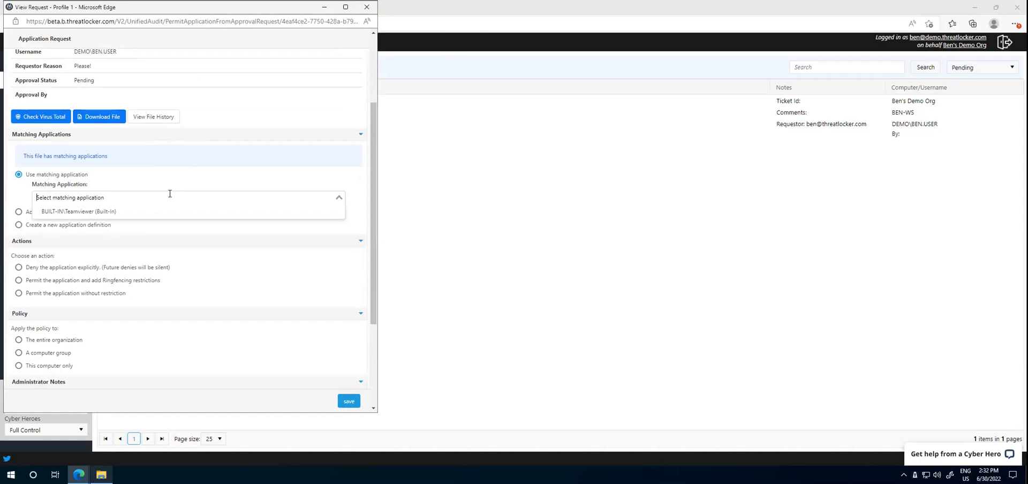
click(184, 211)
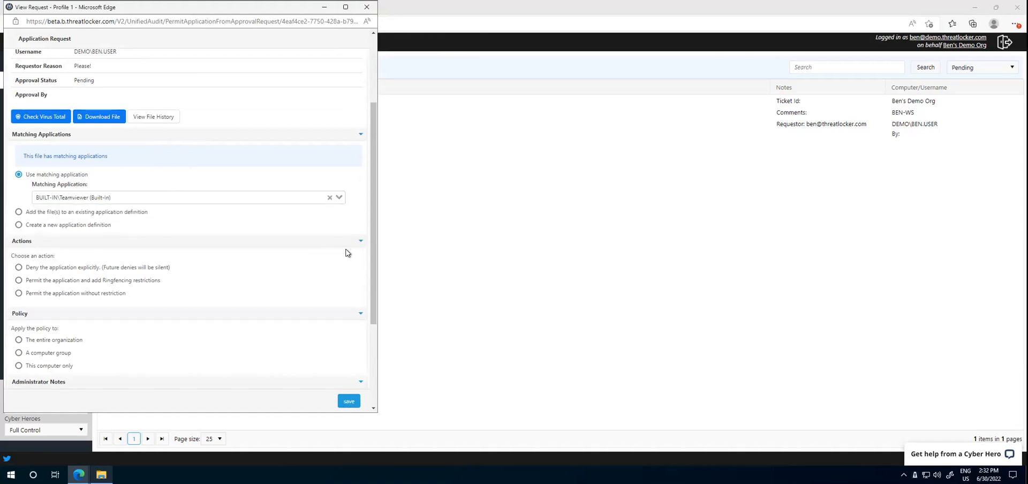
Step: Permit the requested application without restriction, apply the policy to a computer group, and save the approval
scroll(333, 244, down, 2)
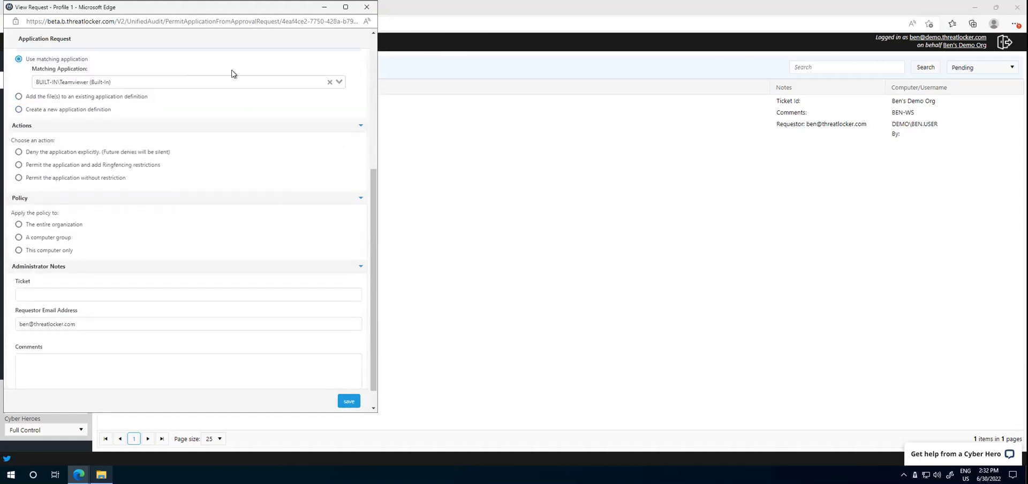
click(96, 177)
scroll(111, 199, down, 2)
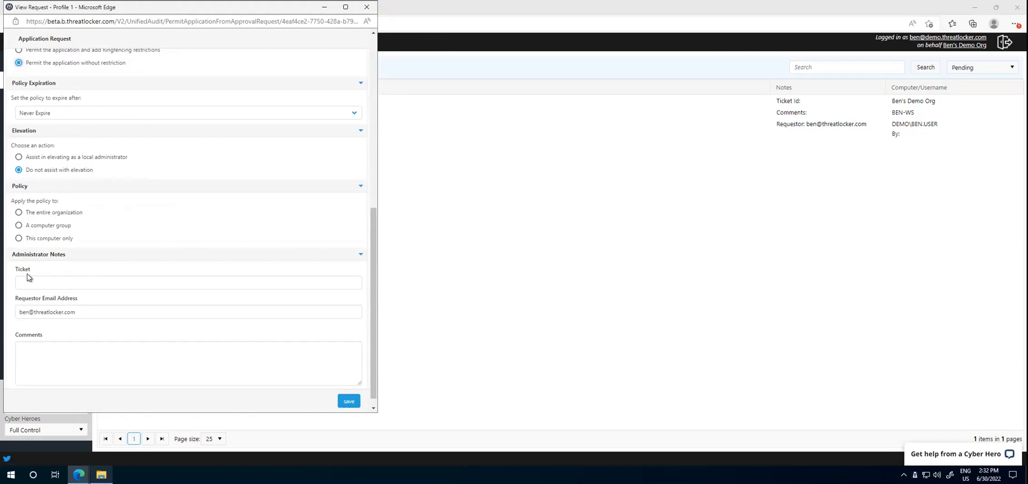
click(52, 225)
click(352, 397)
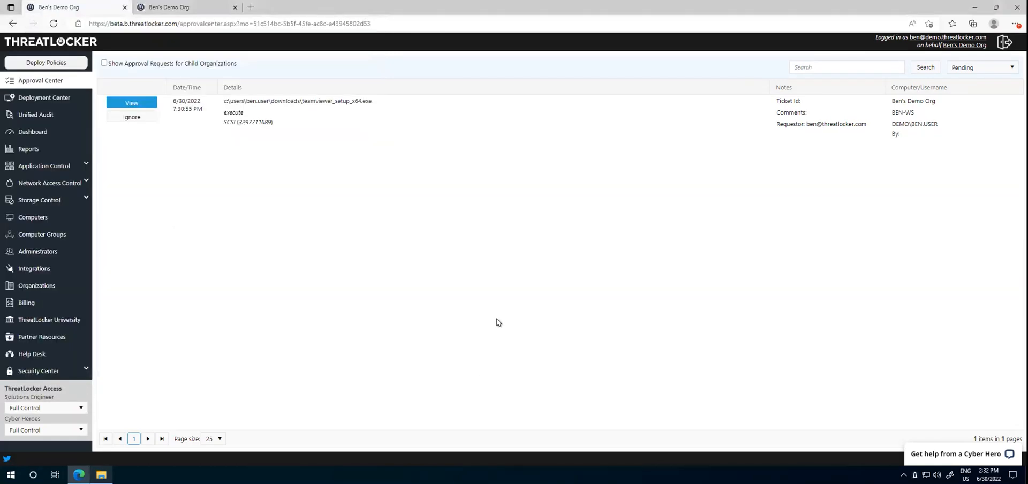
Step: Deploy the updated policies, run a Rapid Check-in on the ThreatLocker agent, and dismiss the deployment notice
click(49, 66)
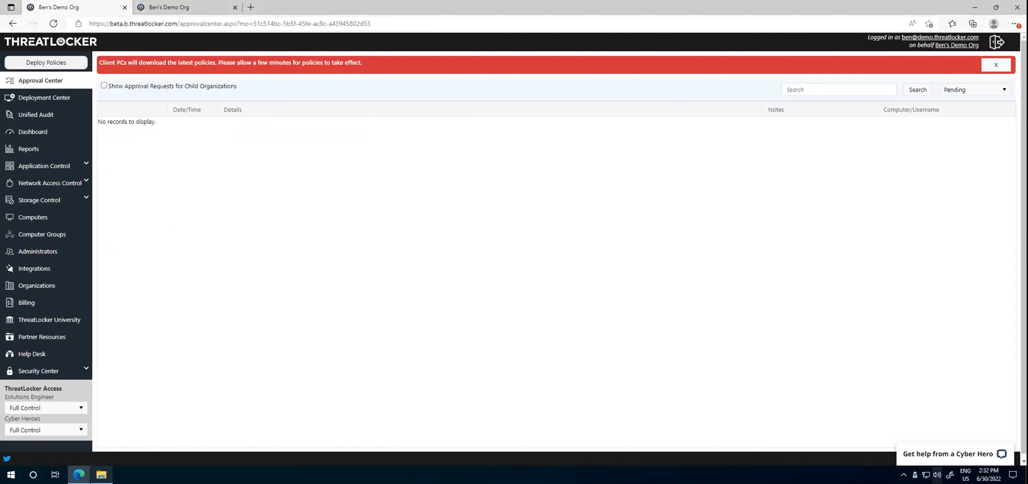
right_click(914, 474)
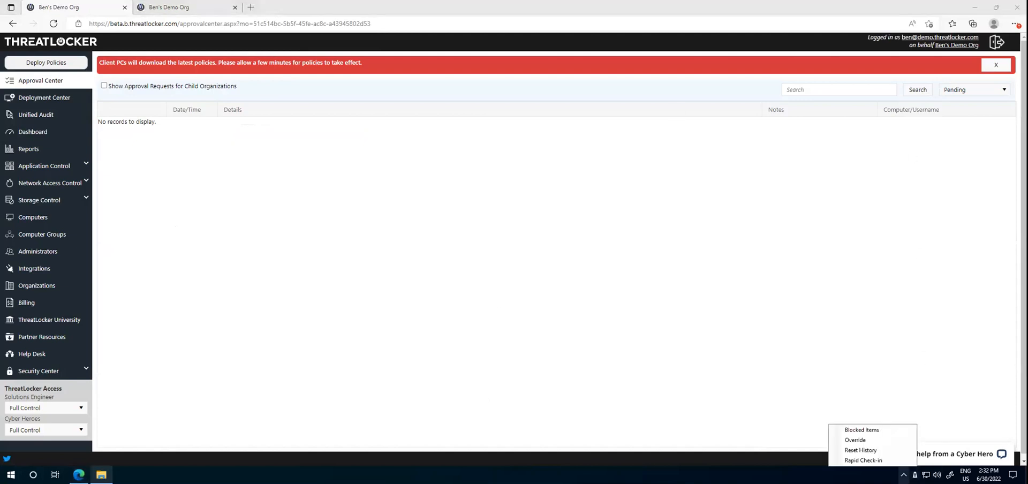
click(908, 460)
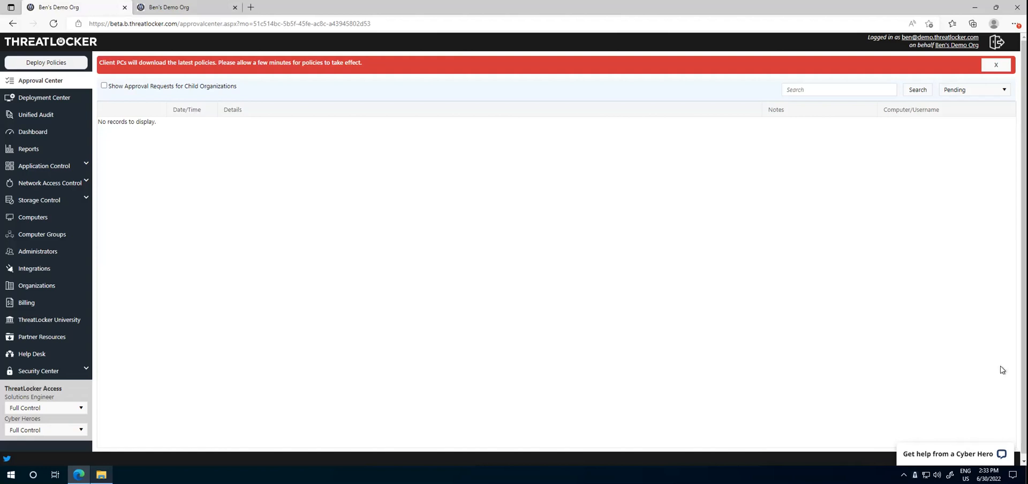
click(1002, 64)
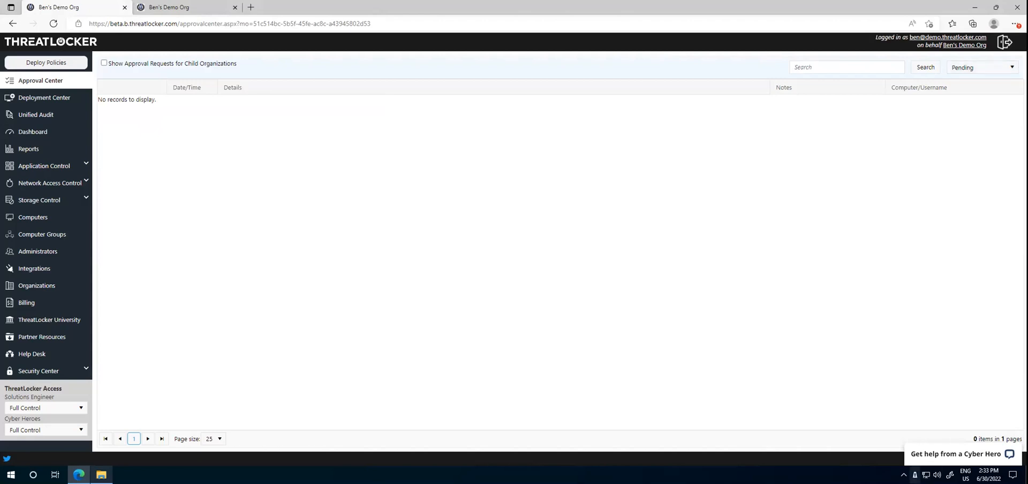
right_click(915, 474)
click(860, 468)
click(938, 371)
Step: Show the Application Control policies that apply to the Workstations group
click(43, 166)
click(78, 184)
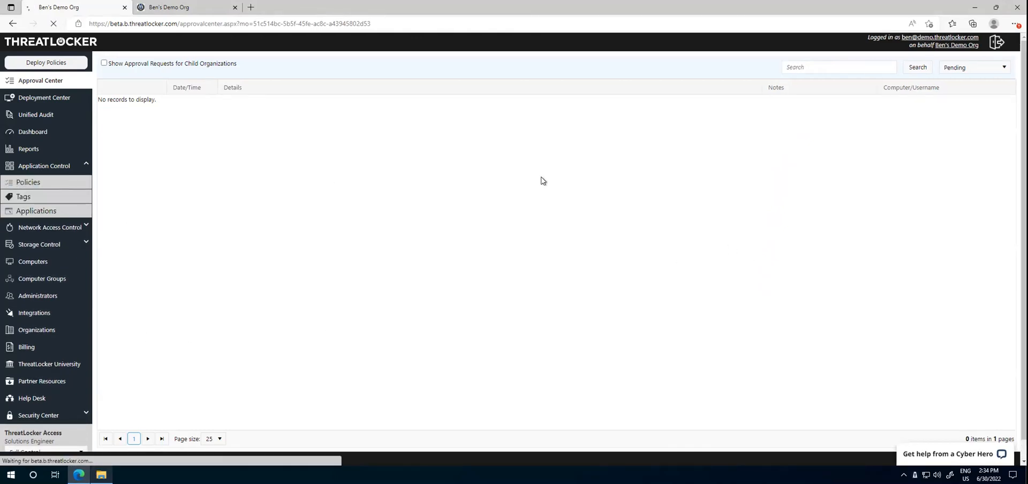
click(1004, 66)
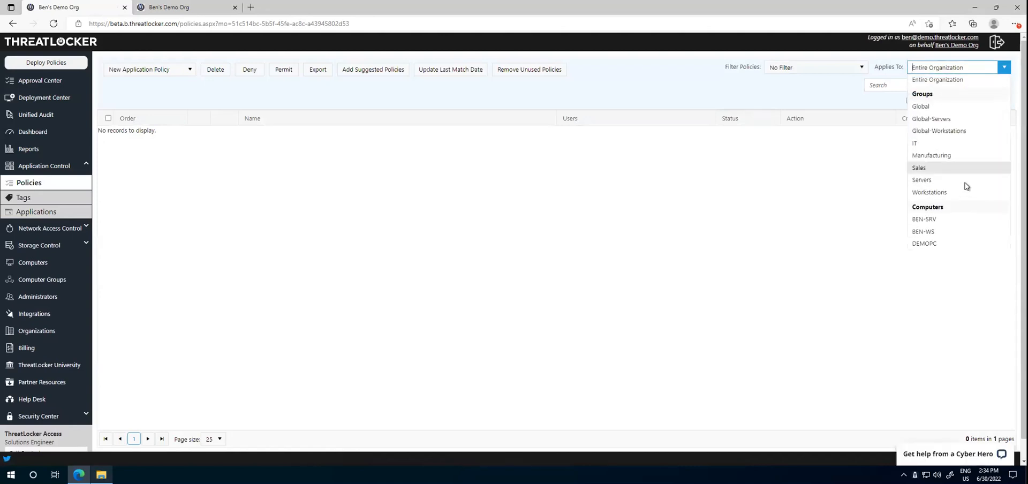
click(950, 193)
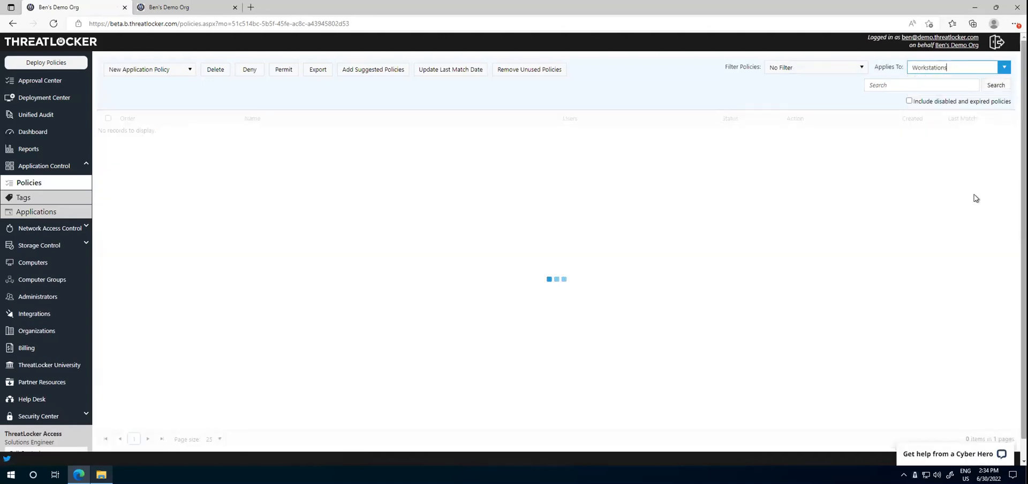
Step: Switch to File Explorer, launch TeamViewer_Setup_x64 from Downloads to test the approval, then close the installer and minimize the folder window
key(alt+Tab)
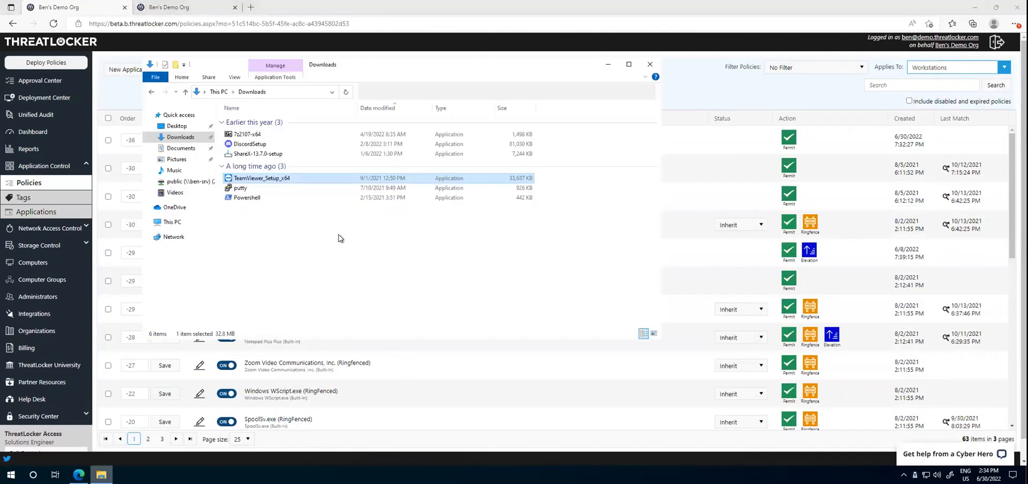
double_click(321, 178)
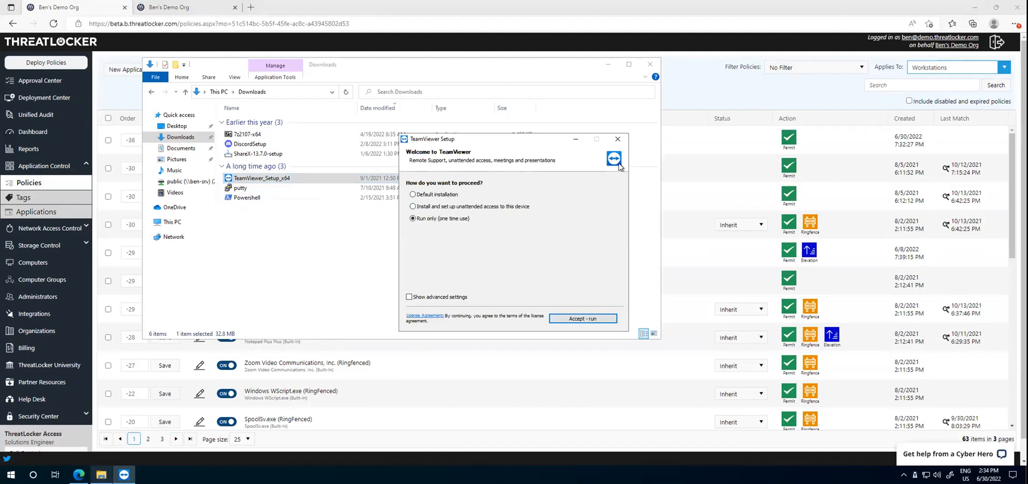
click(618, 139)
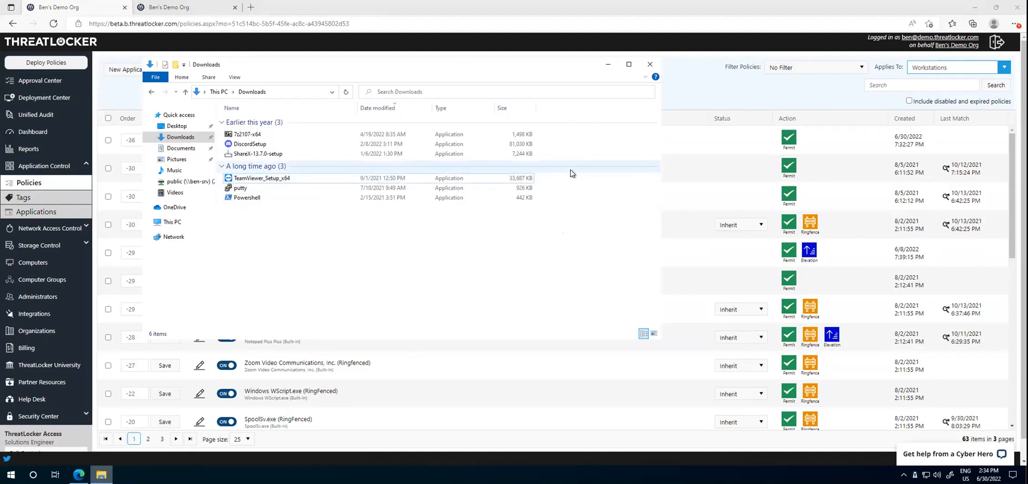
click(607, 64)
click(601, 97)
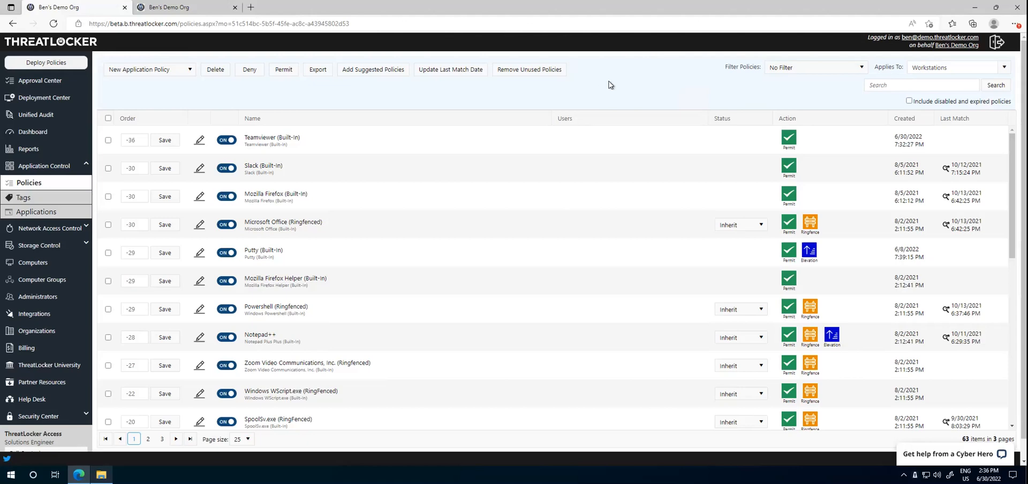
Step: Open Very Important Word Document from the Documents folder in Word and dismiss the product key prompt
click(101, 474)
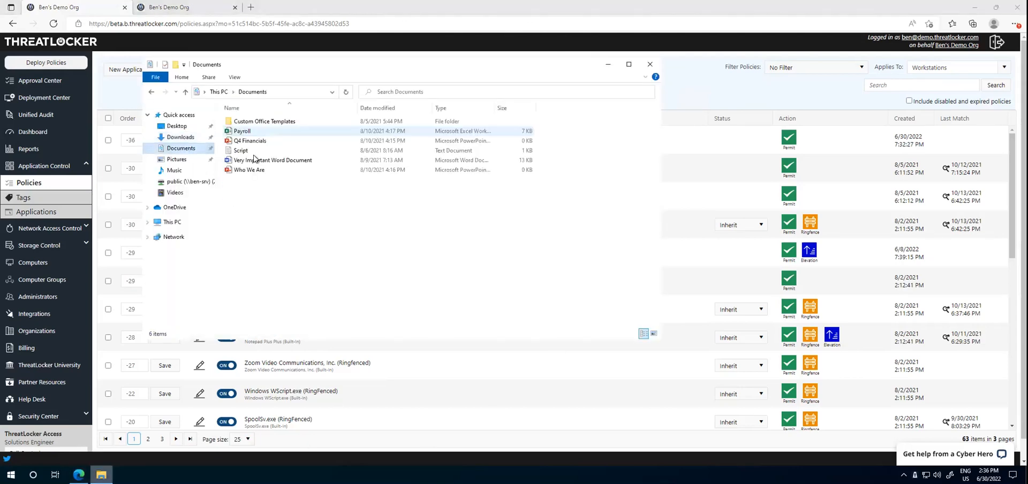
double_click(276, 159)
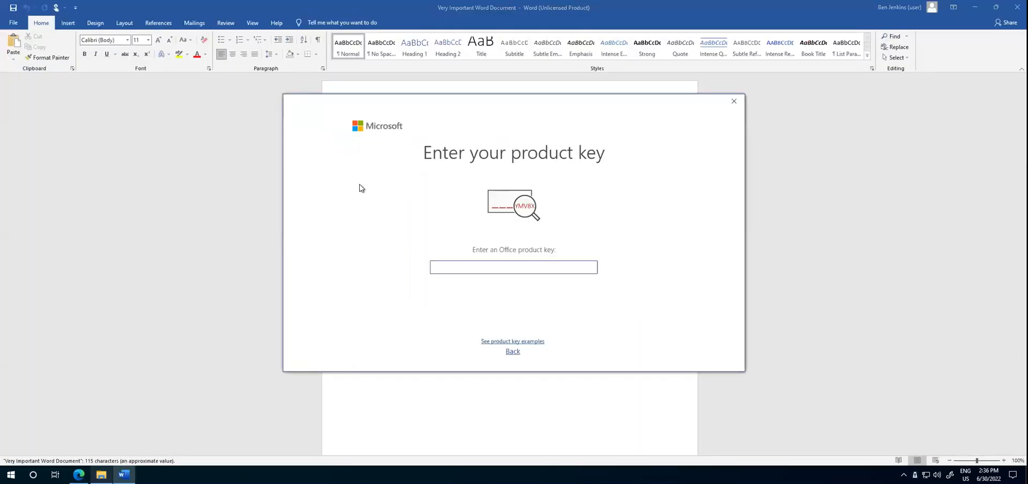
click(734, 101)
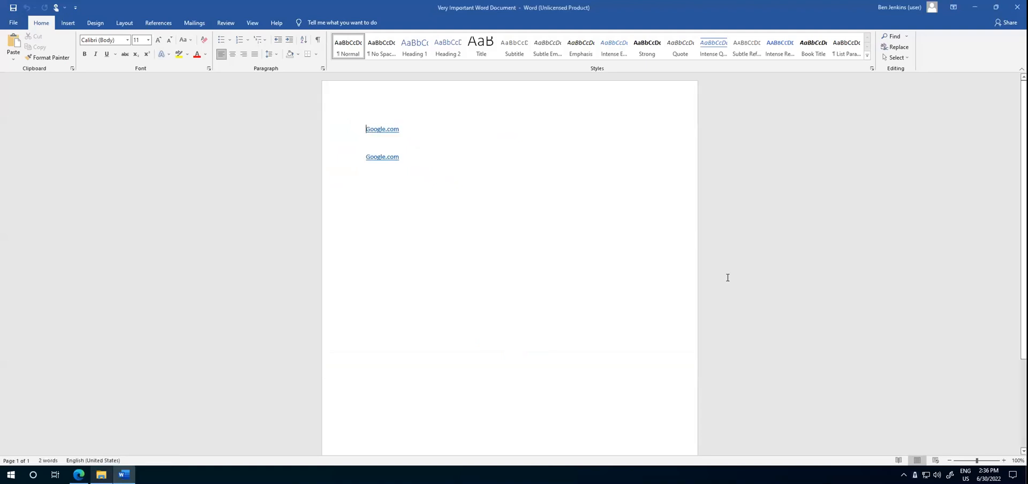
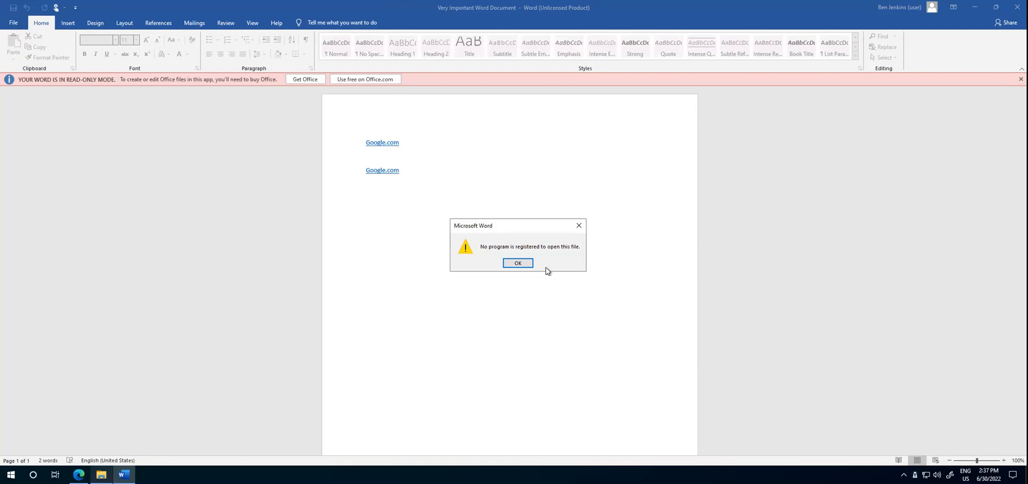
Step: Dismiss the Word error, switch to the ThreatLocker portal in Edge, and open the Microsoft Office (Ringfenced) policy
click(515, 263)
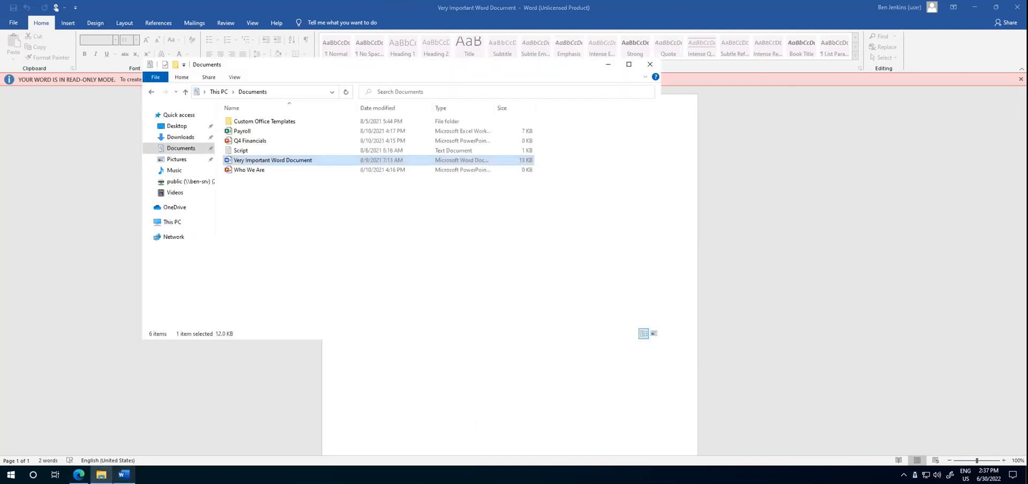
click(79, 475)
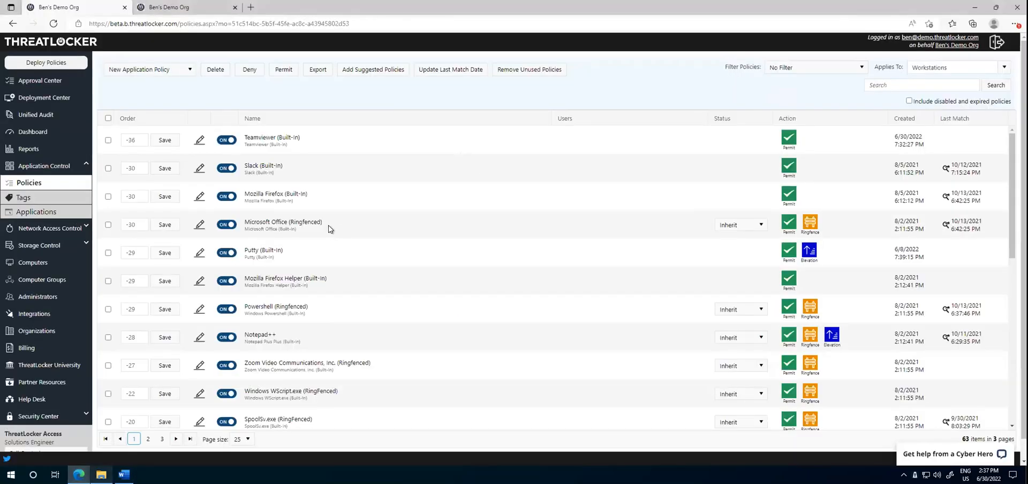
click(200, 225)
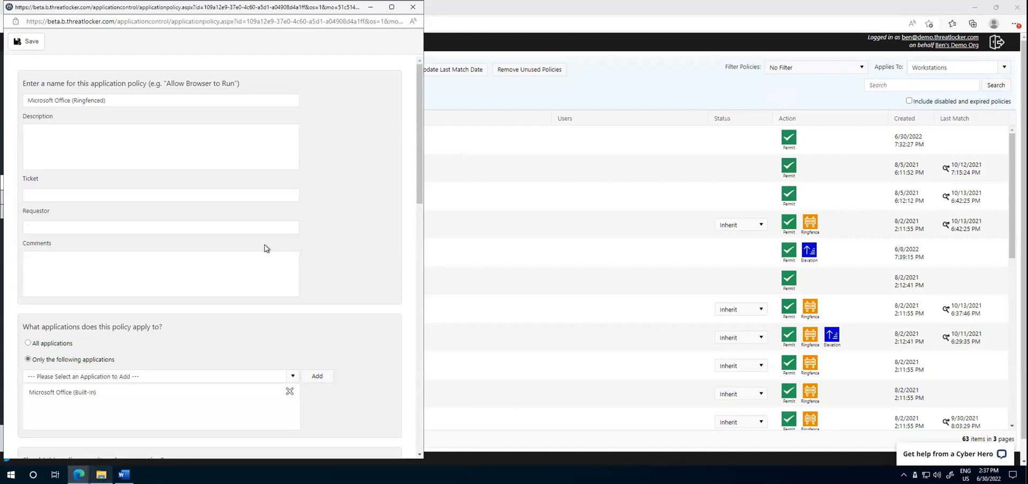
Step: Review the applications Microsoft Office is blocked from interacting with in the policy's Application Interaction settings, then return to the policy list
scroll(264, 245, down, 5)
scroll(321, 225, down, 2)
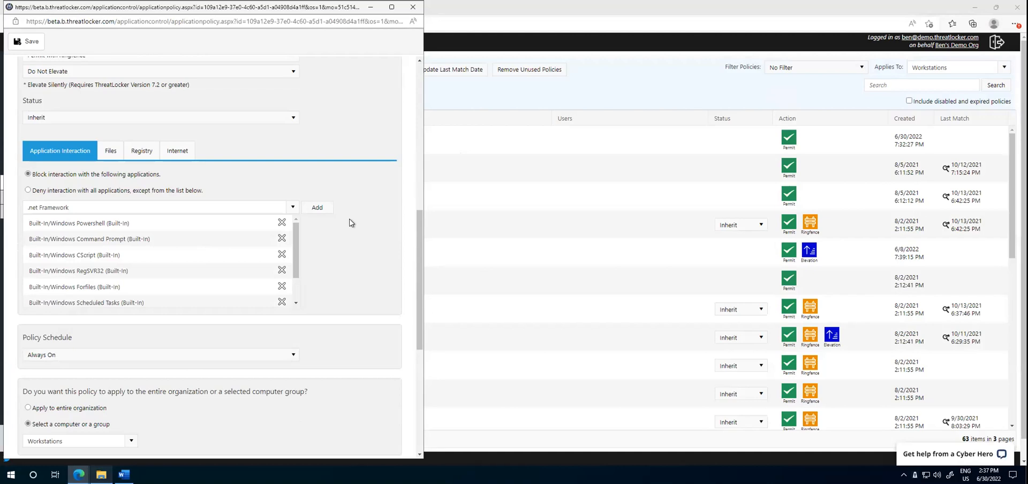
scroll(207, 283, down, 1)
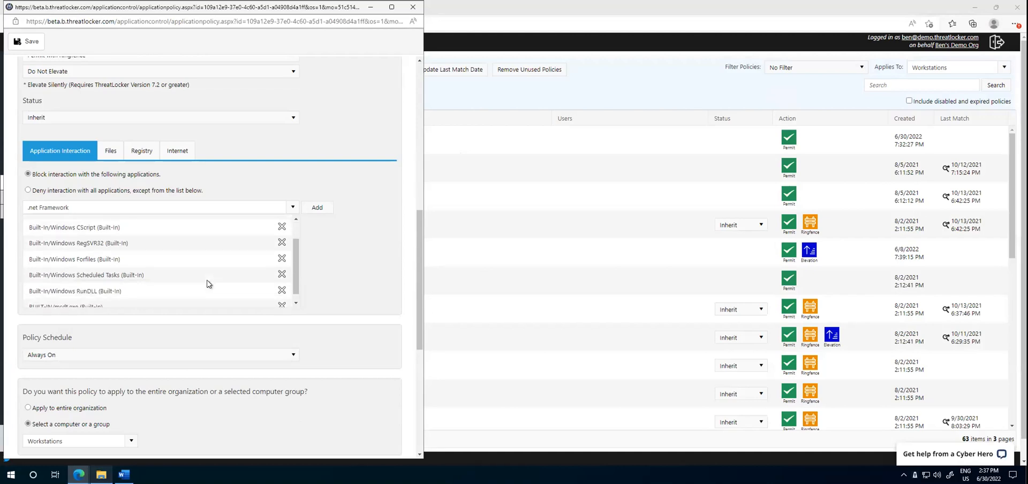
scroll(195, 289, down, 1)
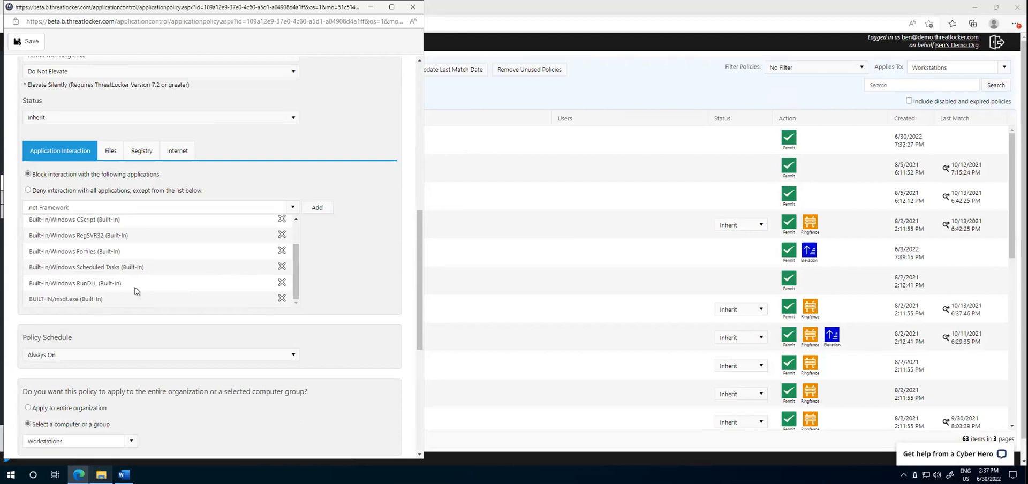
click(433, 176)
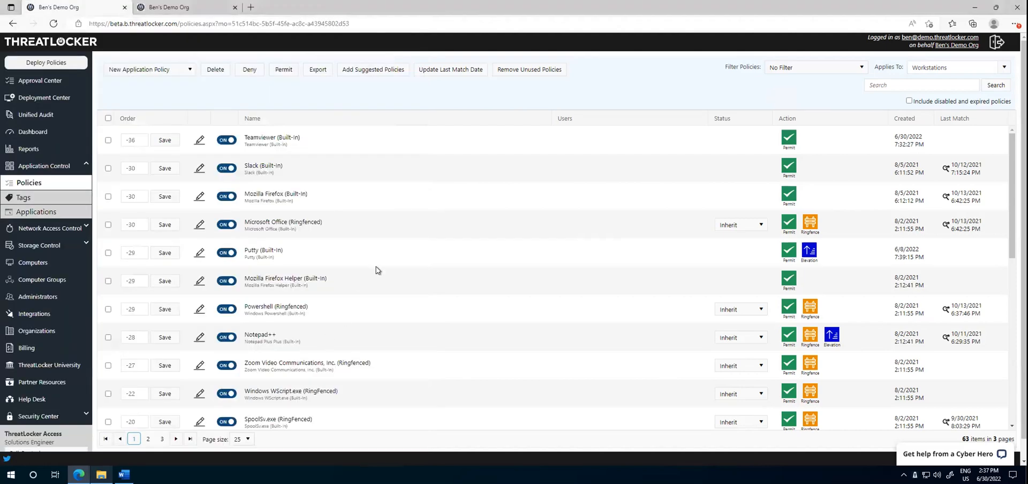
Step: Close Very Important Word Document in Word and bring up the Documents folder in File Explorer
click(124, 475)
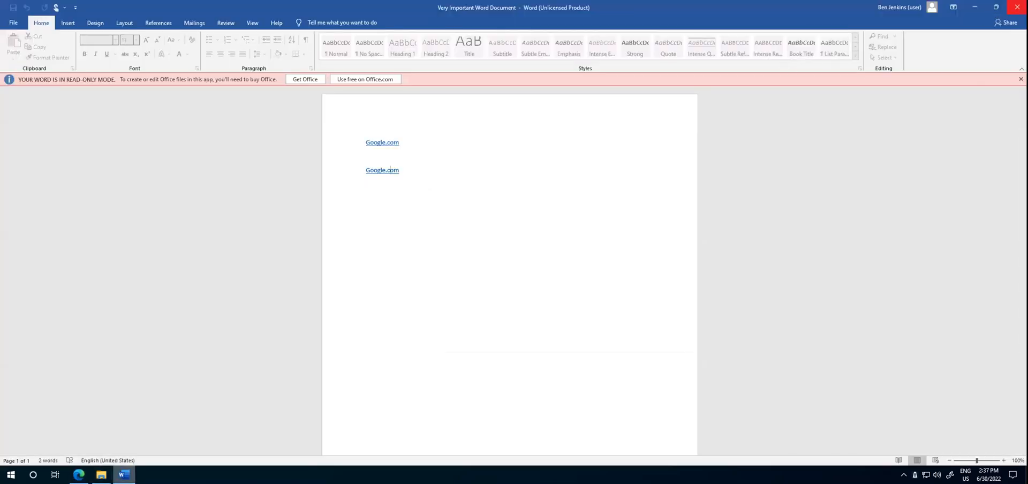
click(1016, 7)
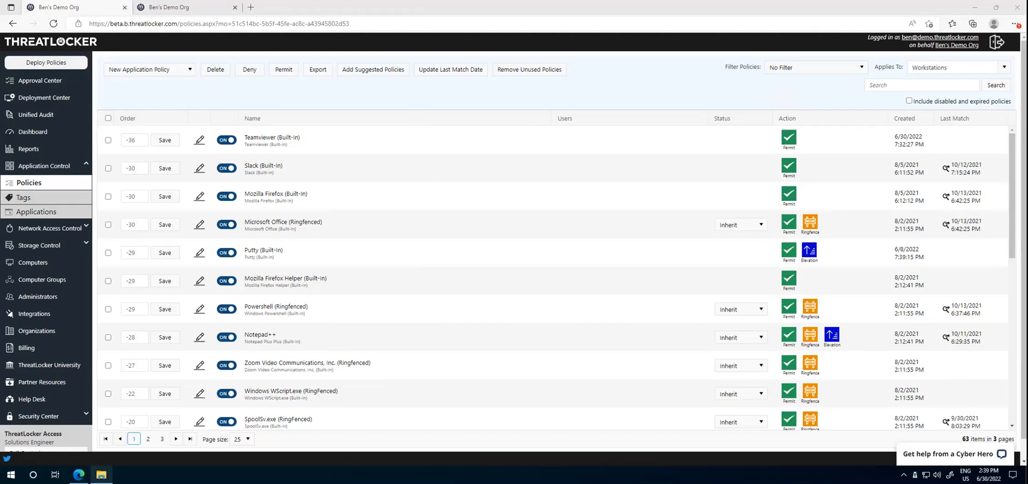
click(101, 474)
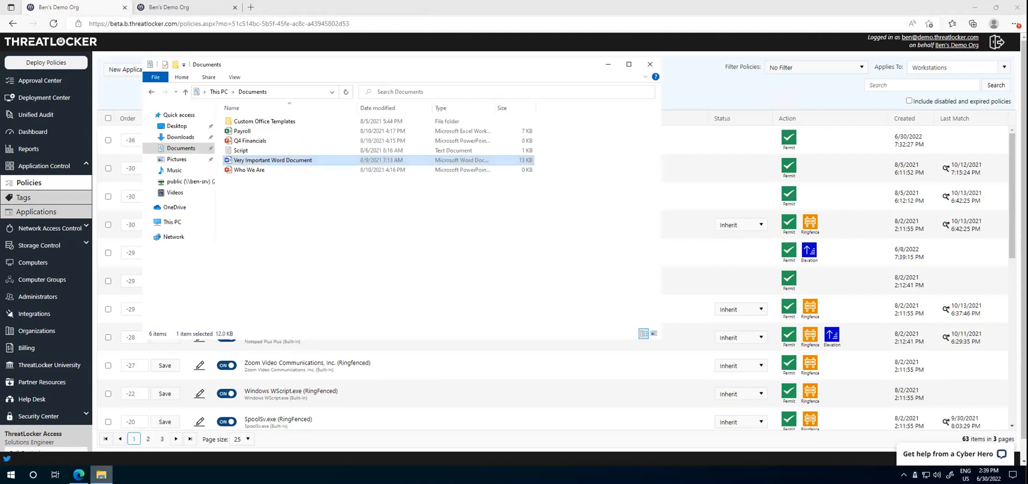
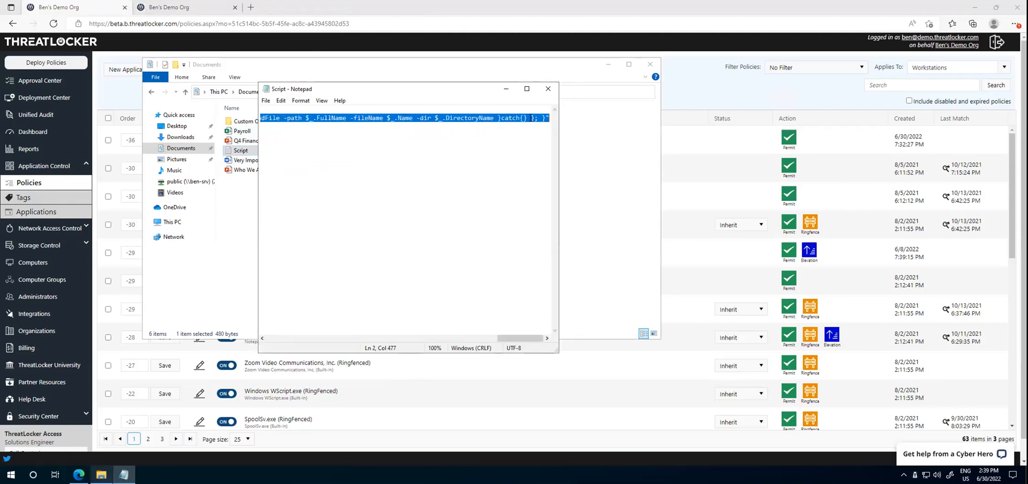
Step: Close the Script text file in Notepad and search Windows for "cmd" to bring up Command Prompt
click(546, 88)
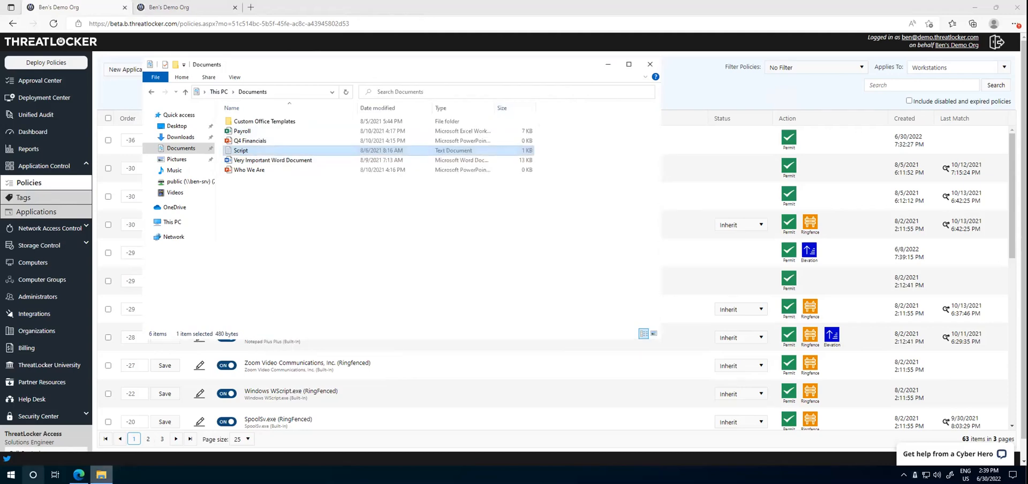
click(10, 475)
text(cmd)
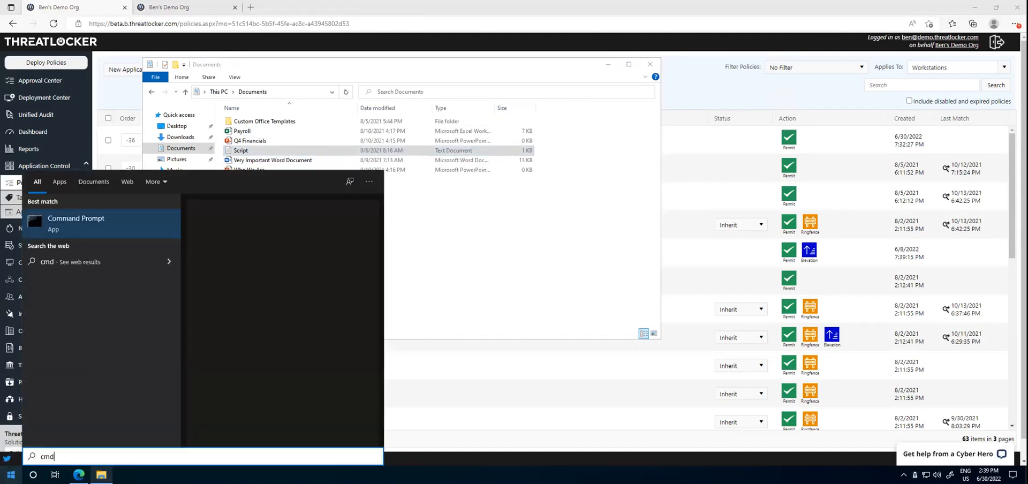
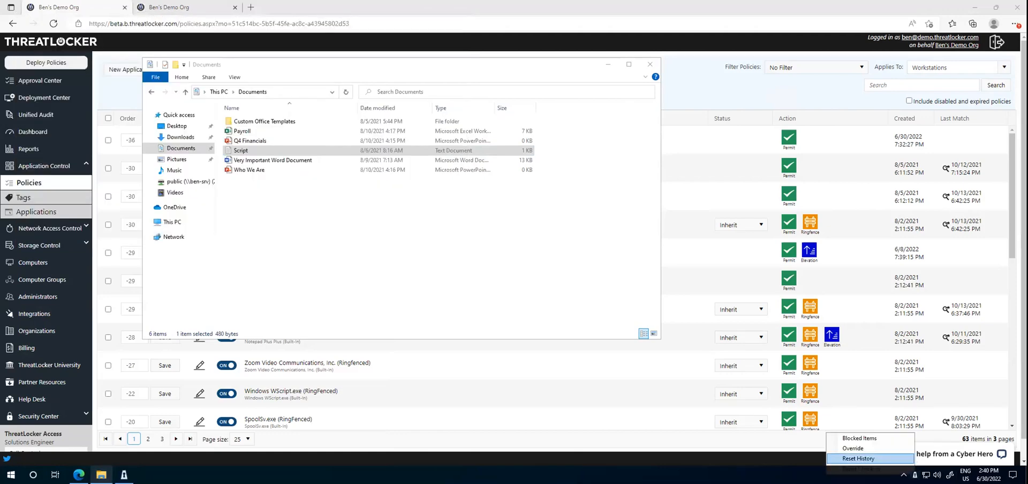
Step: Review ThreatLocker's Blocked Items list, examining the process names, the blocked document paths and the action column, and close it
click(858, 438)
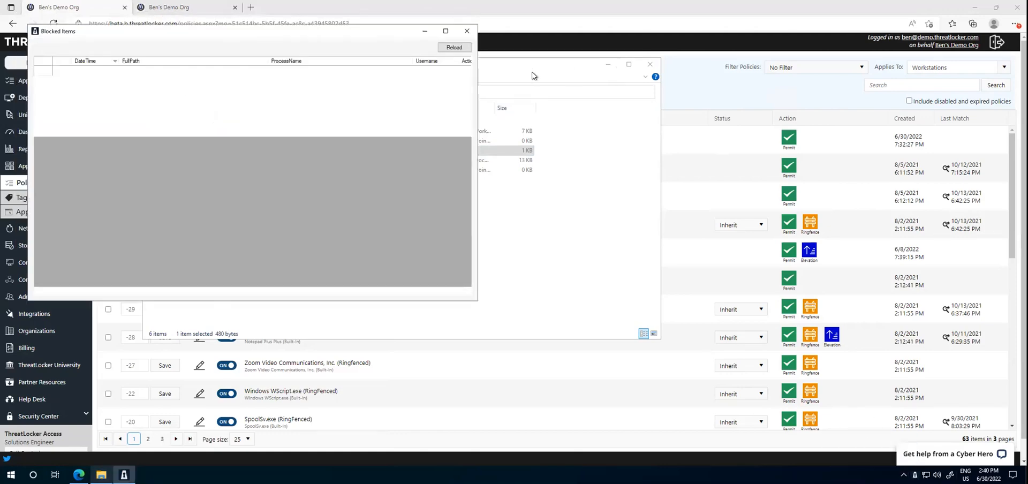
drag(377, 71, 370, 120)
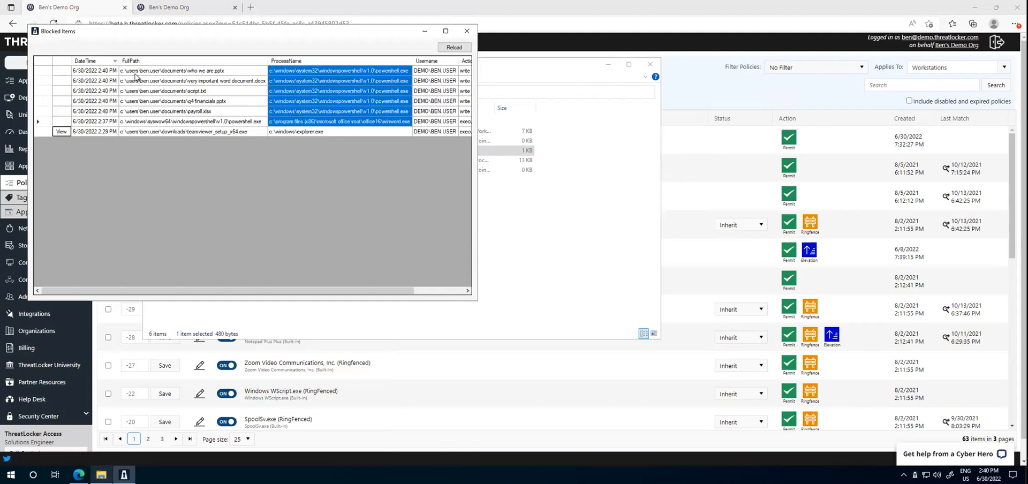
drag(173, 70, 174, 110)
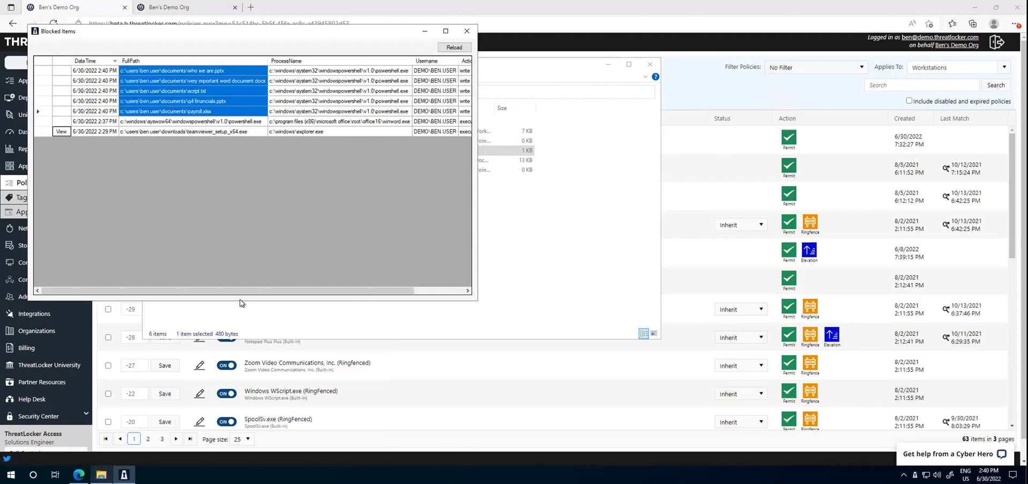
drag(249, 290, 423, 290)
drag(461, 71, 462, 121)
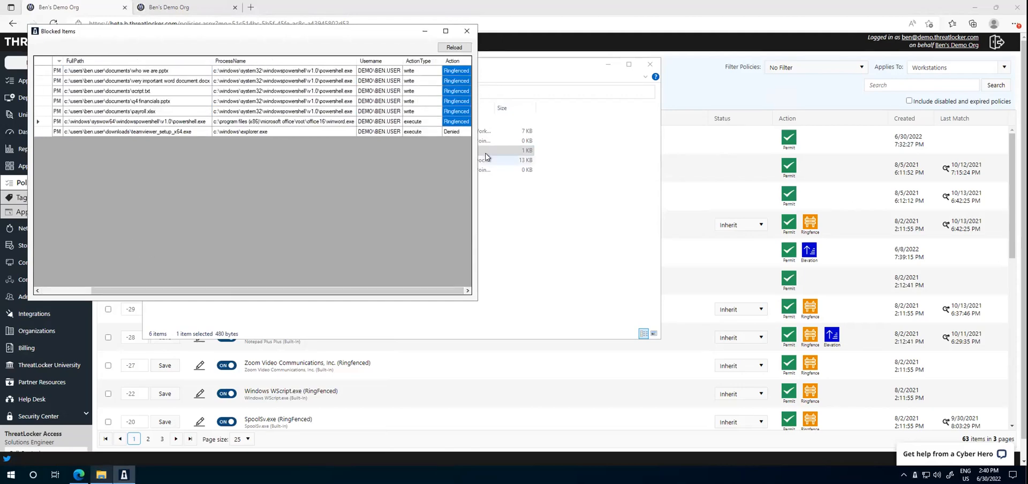
click(467, 31)
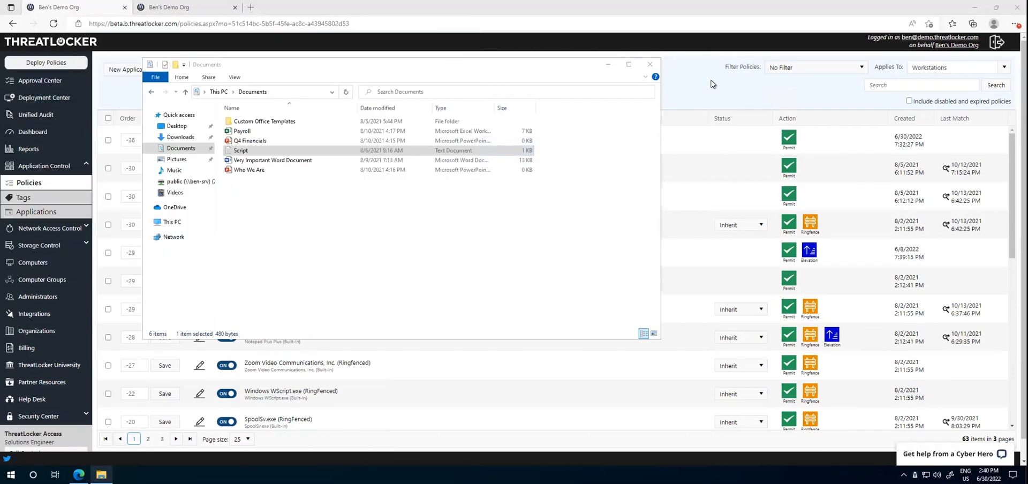
Step: Inspect the Powershell (Ringfenced) policy's application interaction, file and internet restrictions, and return to the policy list
click(676, 173)
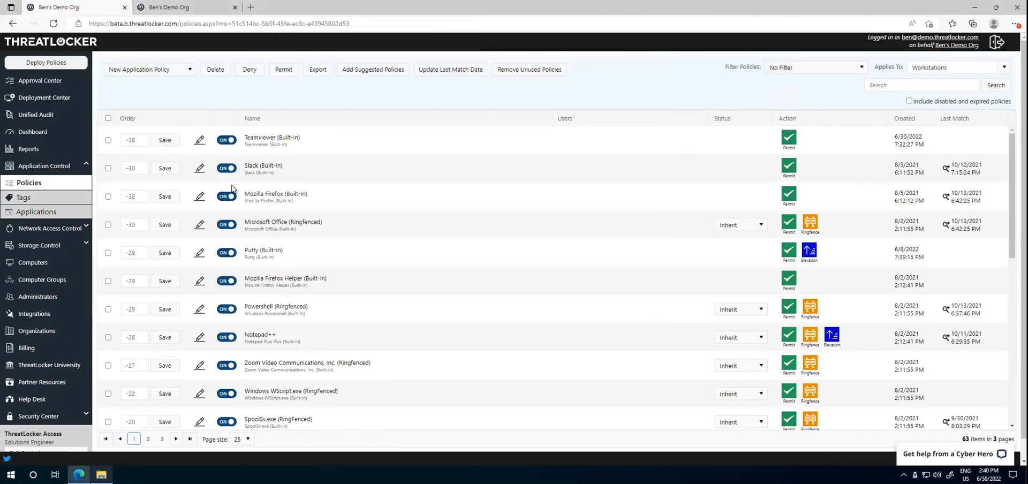
drag(319, 314, 243, 304)
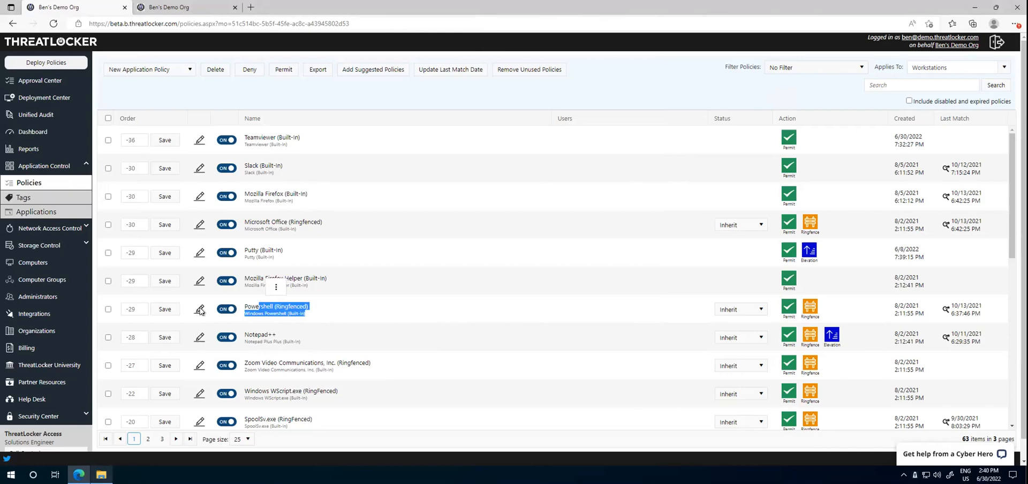
click(199, 309)
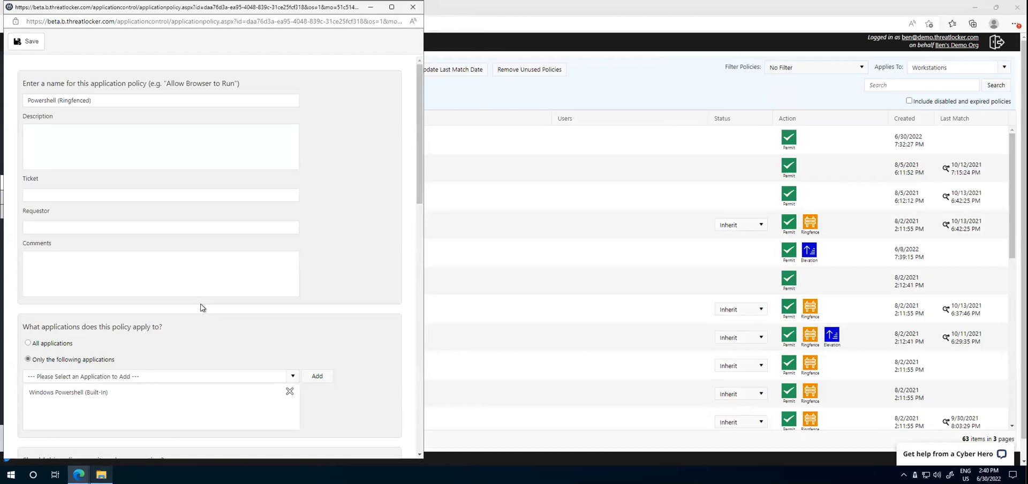
scroll(200, 310, down, 7)
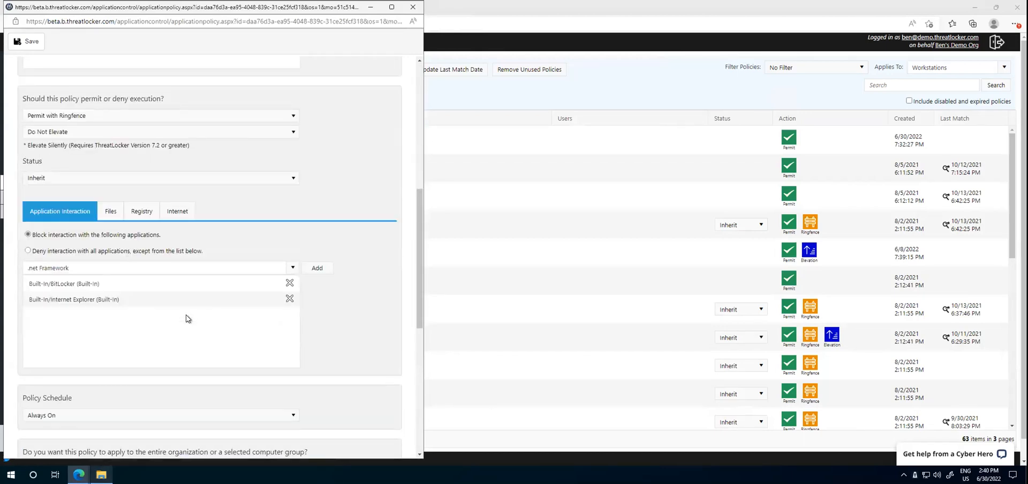
click(112, 213)
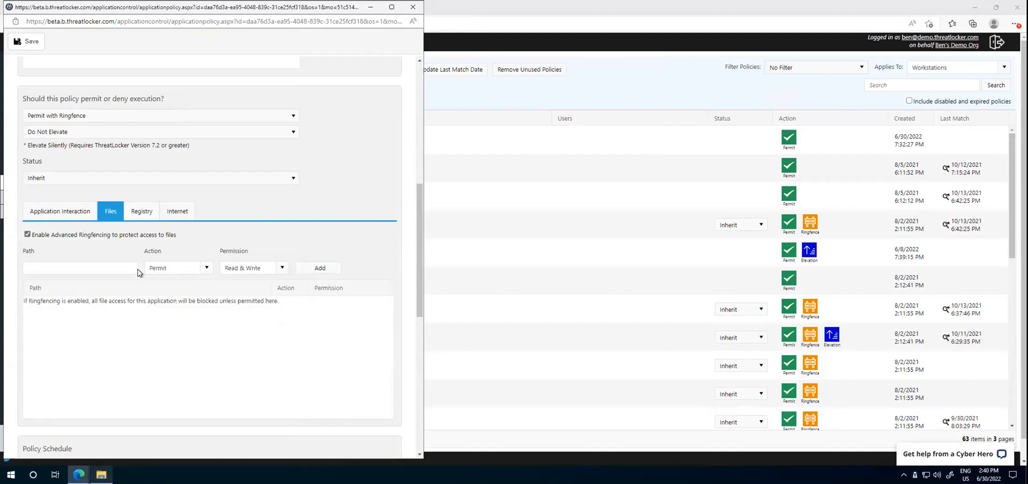
click(178, 212)
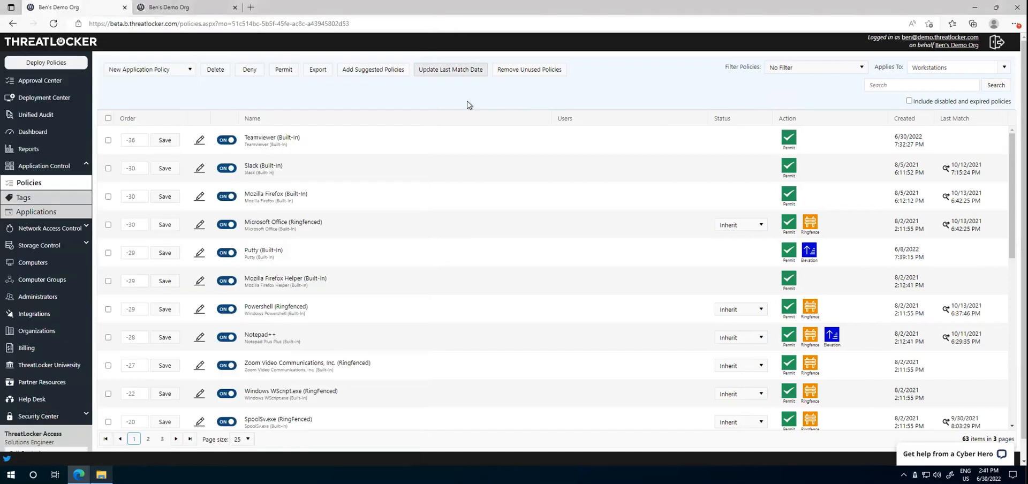
click(467, 104)
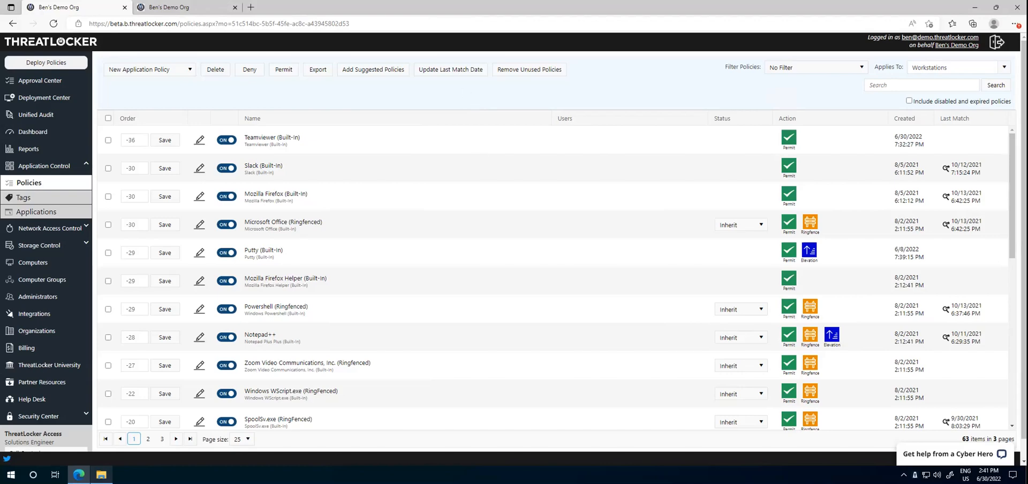
Step: Open the Downloads folder in File Explorer and try to run TeamViewer_Setup_x64 as administrator
click(101, 475)
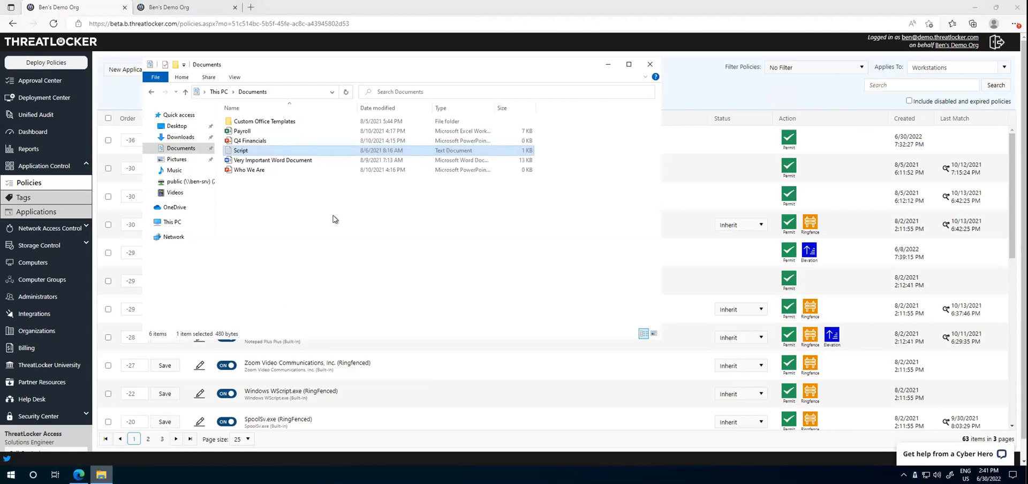
click(311, 196)
click(186, 138)
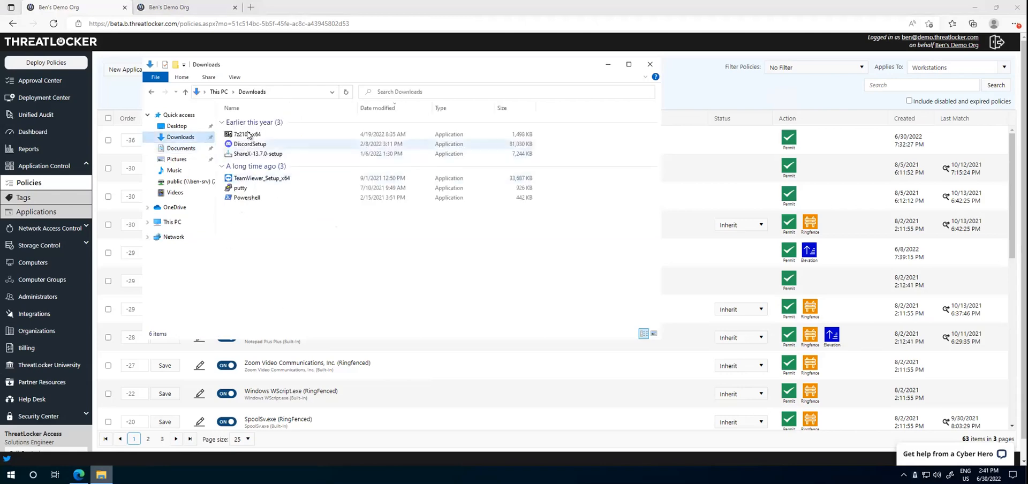
click(263, 183)
double_click(273, 182)
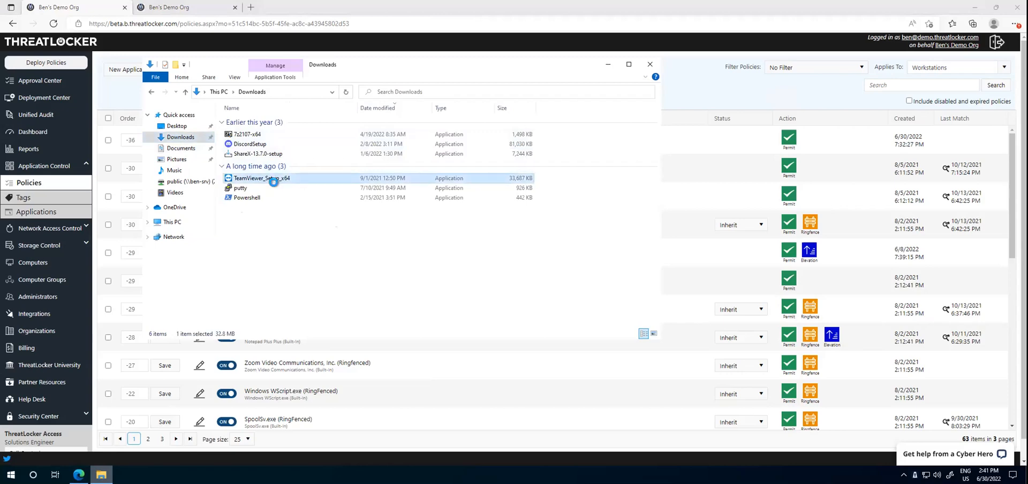
right_click(270, 182)
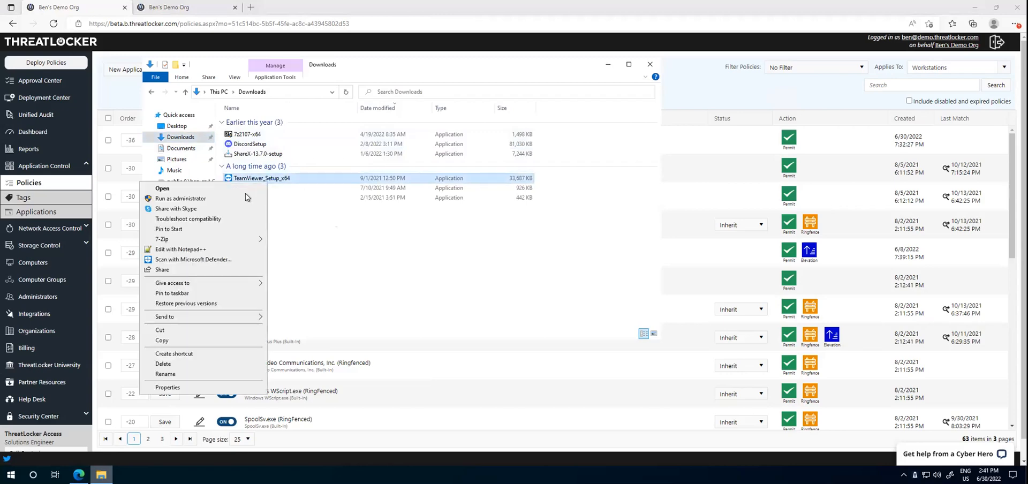
click(217, 200)
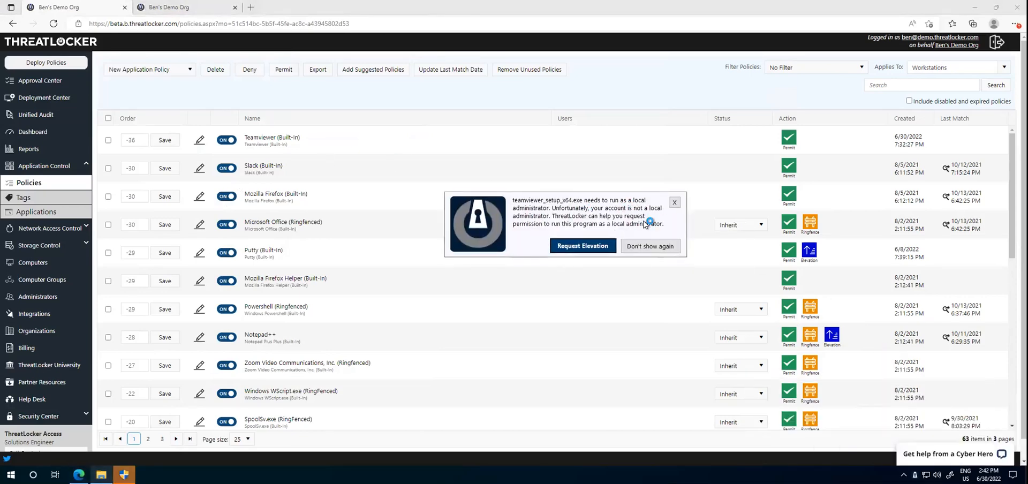
Step: Send the elevation request for teamviewer_setup_x64.exe and bring up the Approval Center, declining the administrator credentials prompt
click(588, 246)
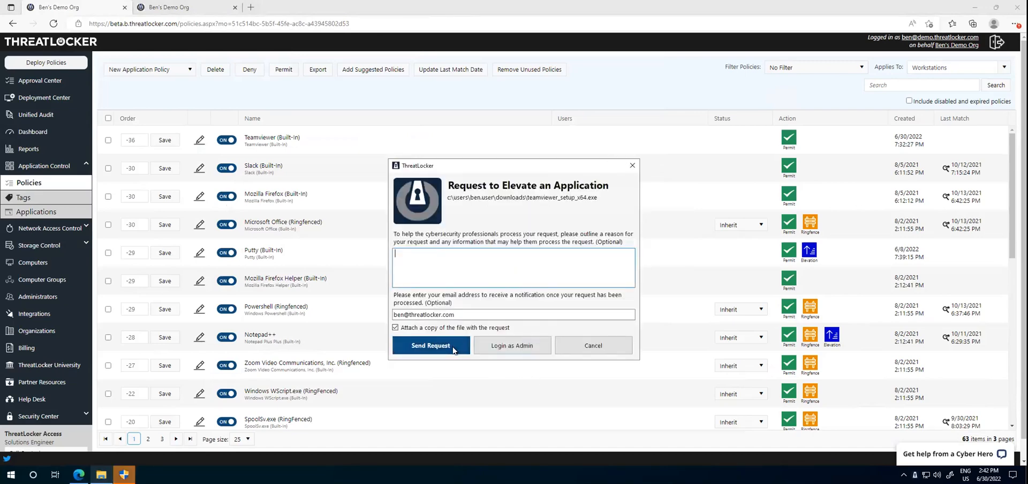
click(454, 345)
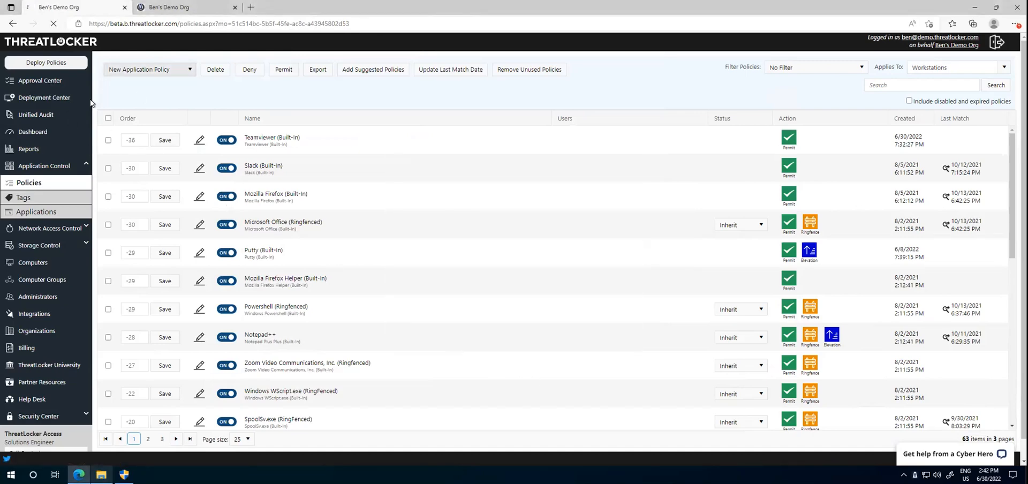
click(79, 80)
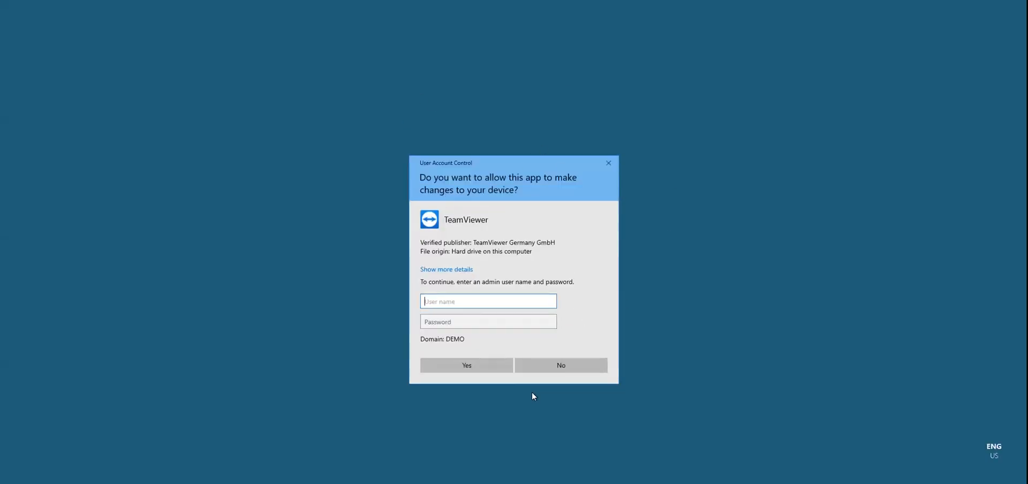
click(548, 370)
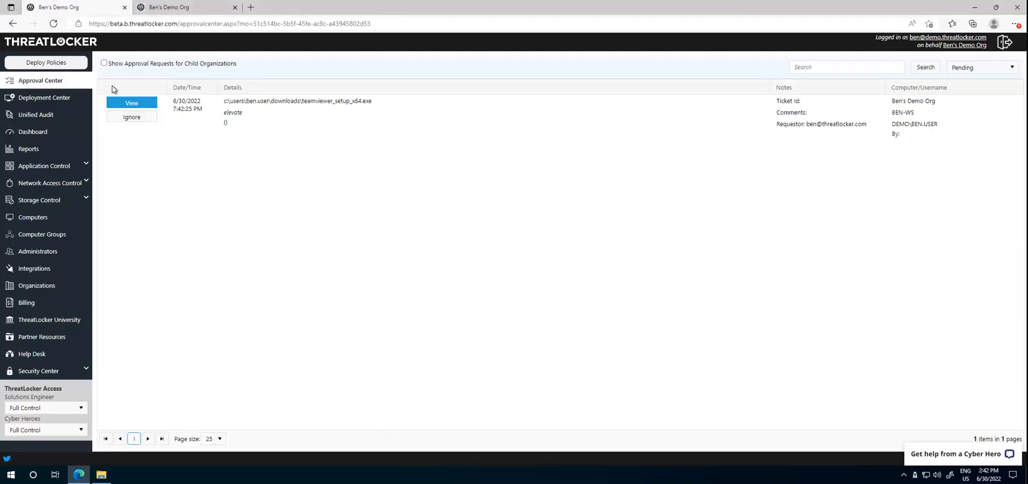
Step: In the Workstations application policies, set the Teamviewer (Built-In) policy to Allow Elevation and save it
click(59, 167)
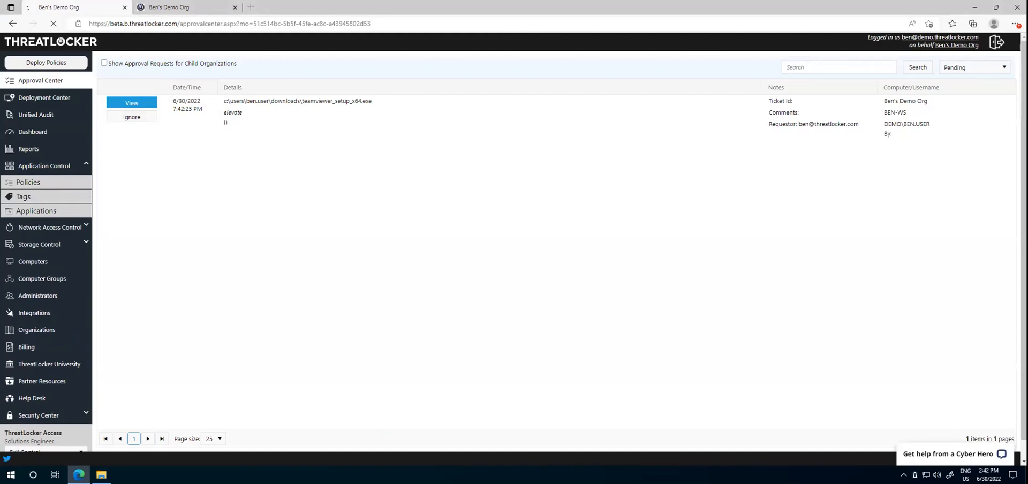
click(1003, 67)
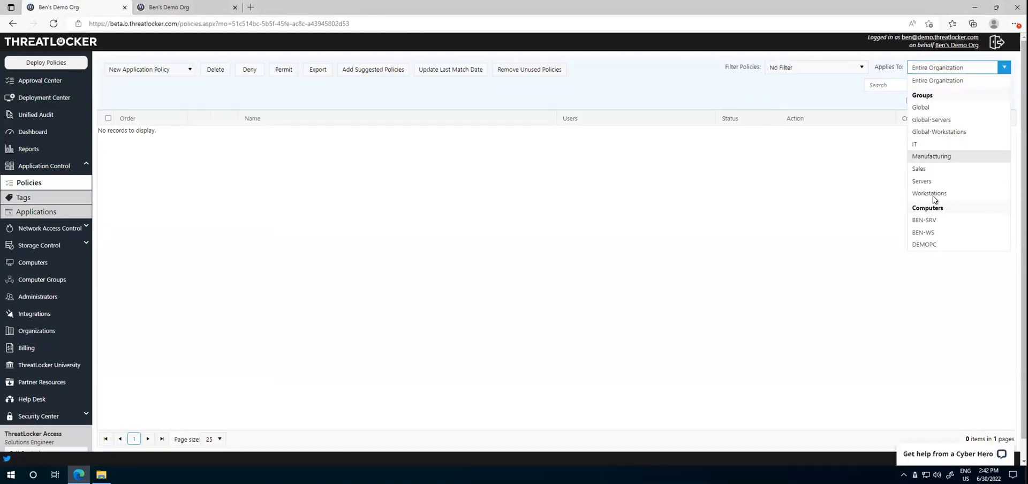
click(932, 194)
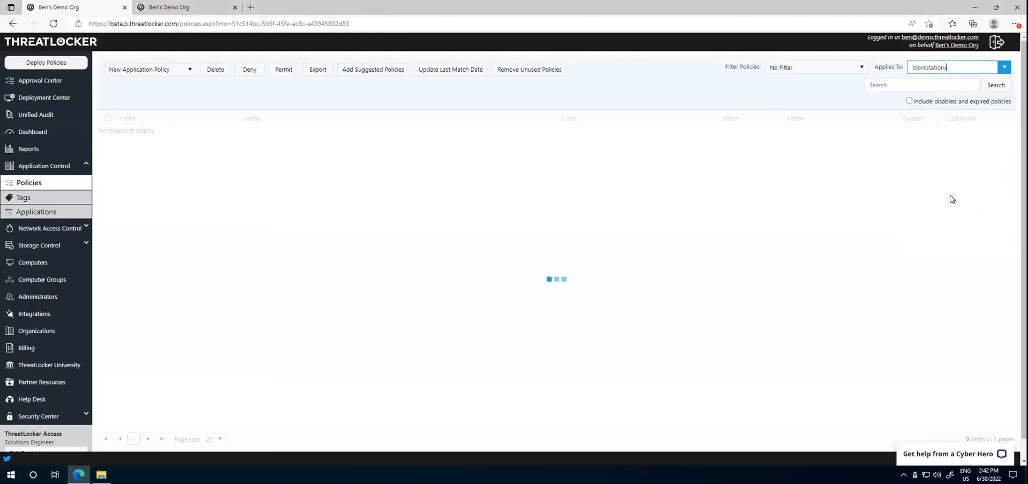
click(224, 148)
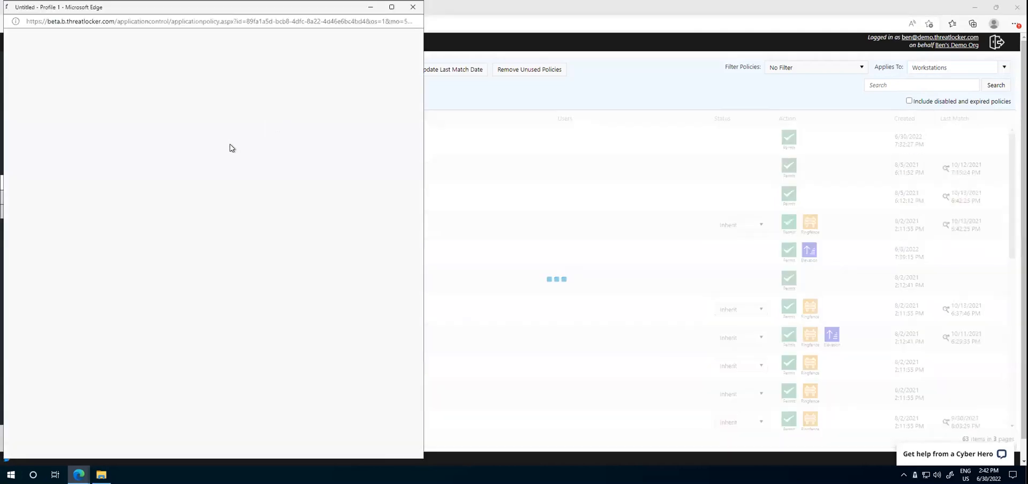
scroll(80, 332, down, 4)
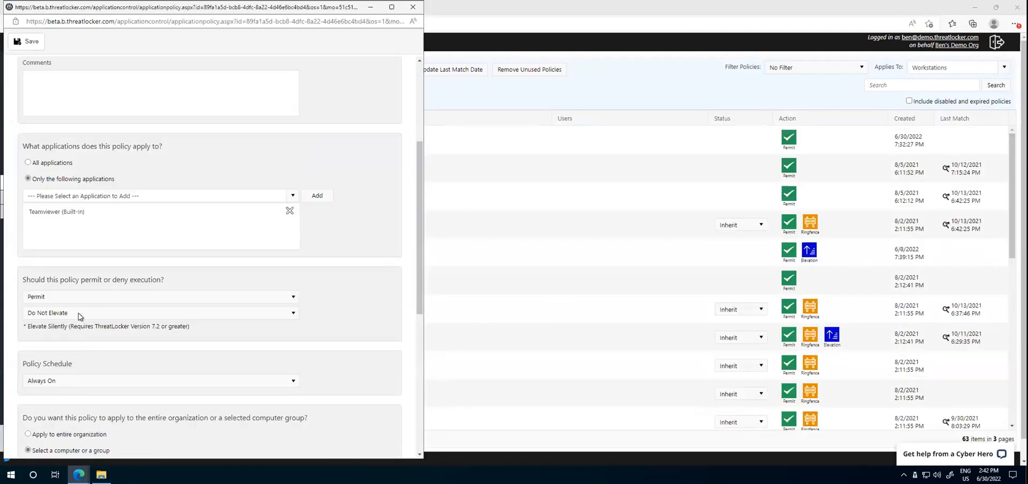
click(78, 312)
click(63, 341)
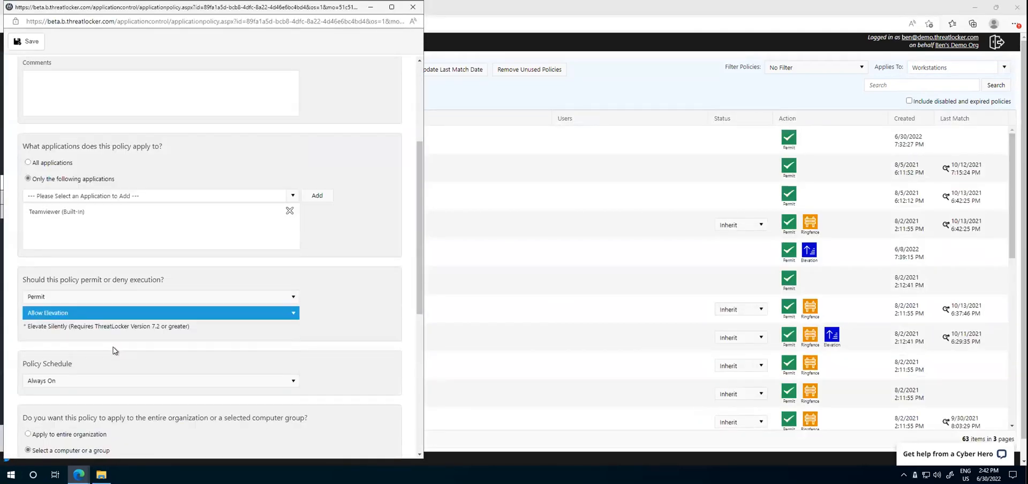
click(27, 42)
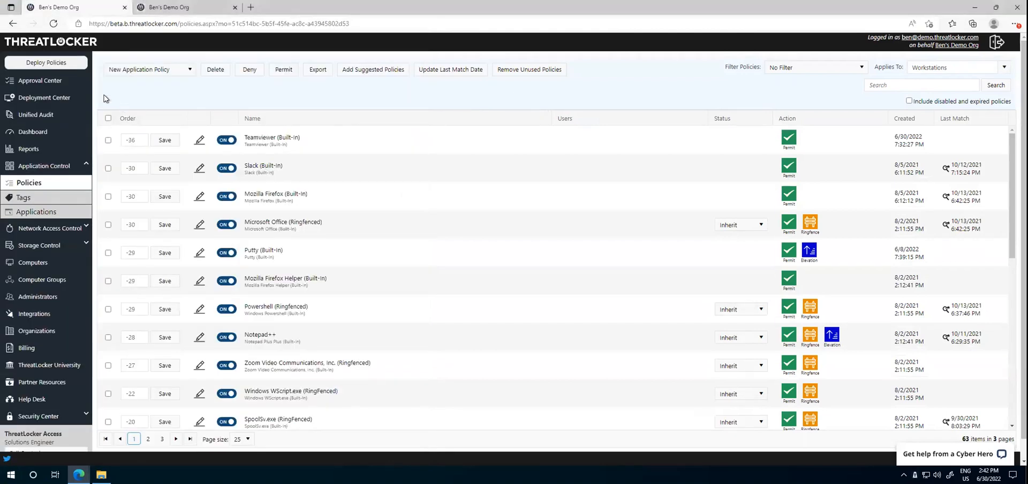
Step: Deploy the policies and trigger a Rapid Check-in from the ThreatLocker agent, dismissing the deployment notice
click(53, 63)
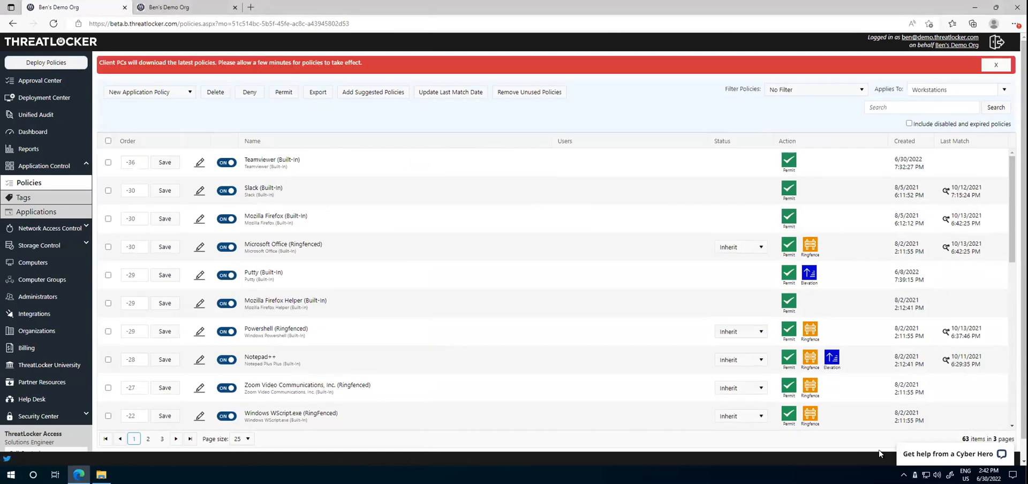
right_click(914, 475)
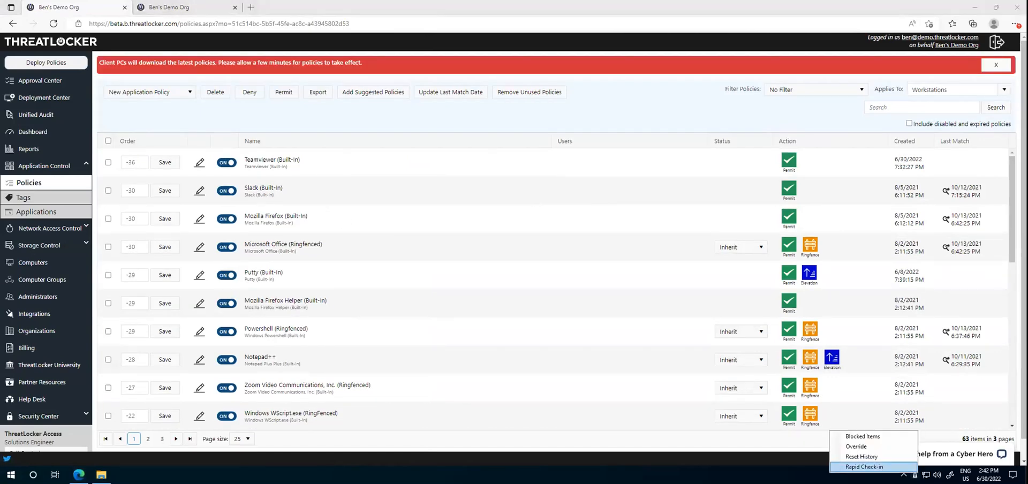
click(864, 466)
right_click(913, 475)
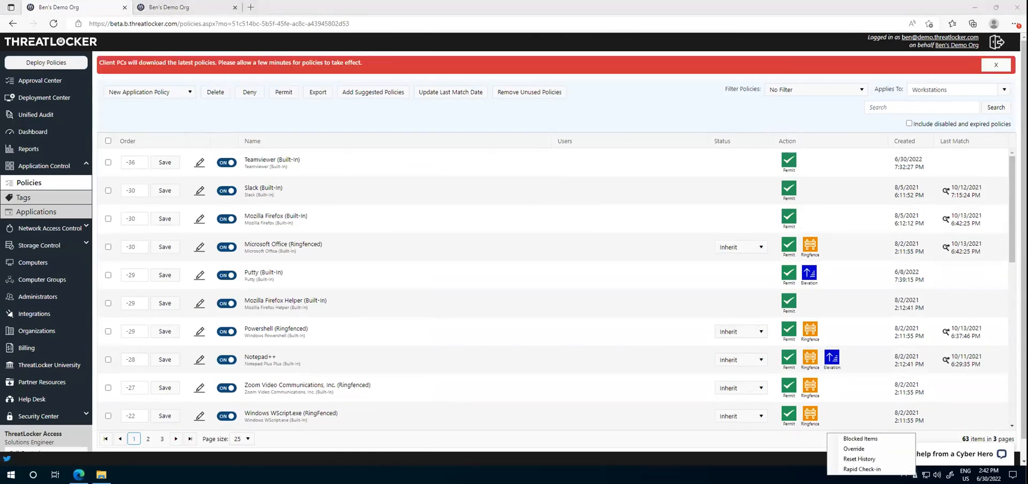
click(862, 469)
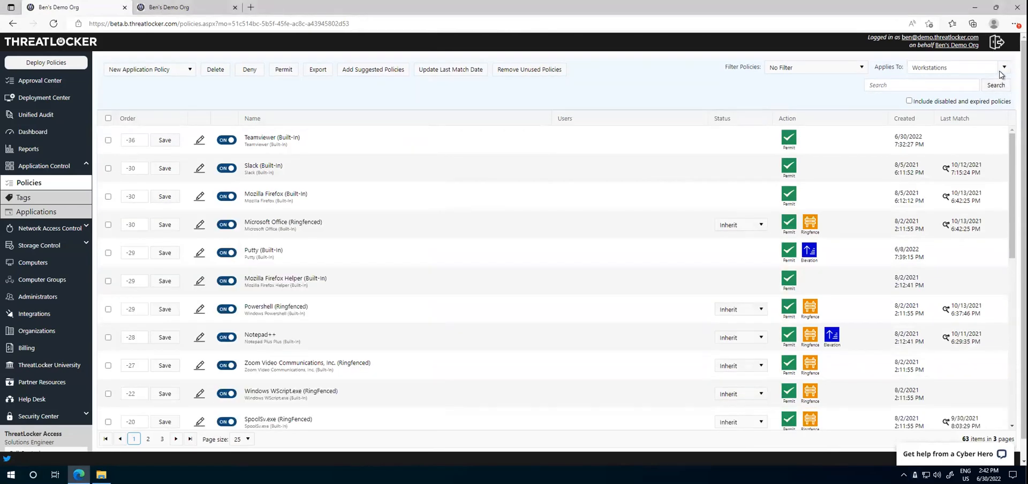
click(999, 83)
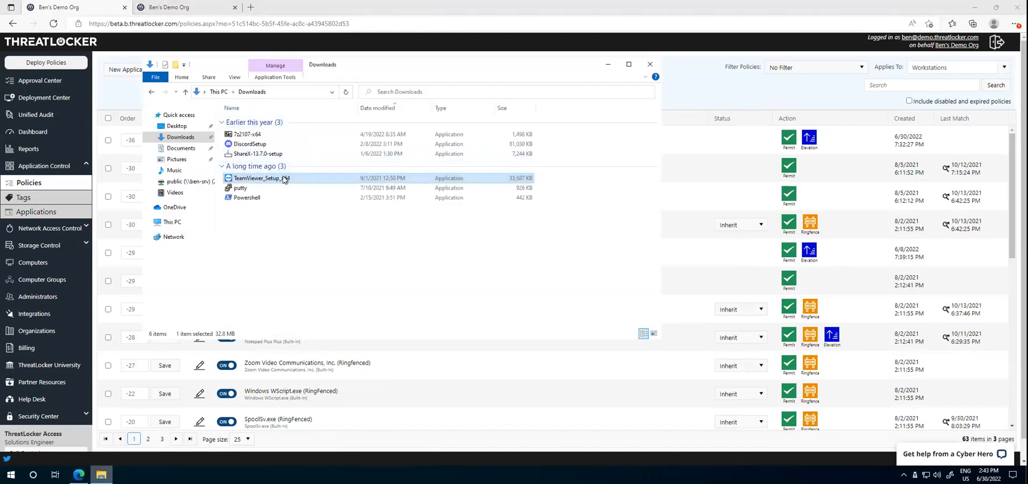
Step: Run TeamViewer_Setup_x64 from the Downloads folder as administrator under the updated policy
double_click(284, 178)
right_click(284, 179)
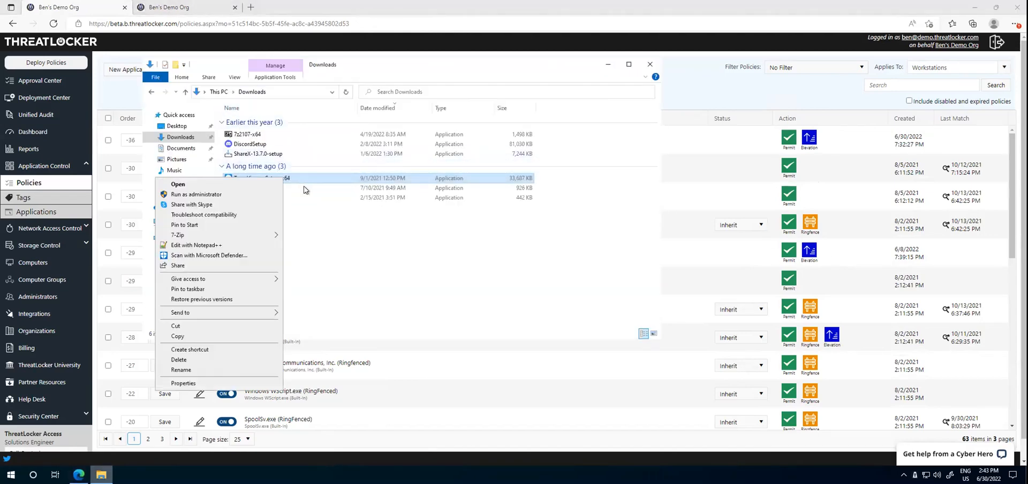
click(233, 195)
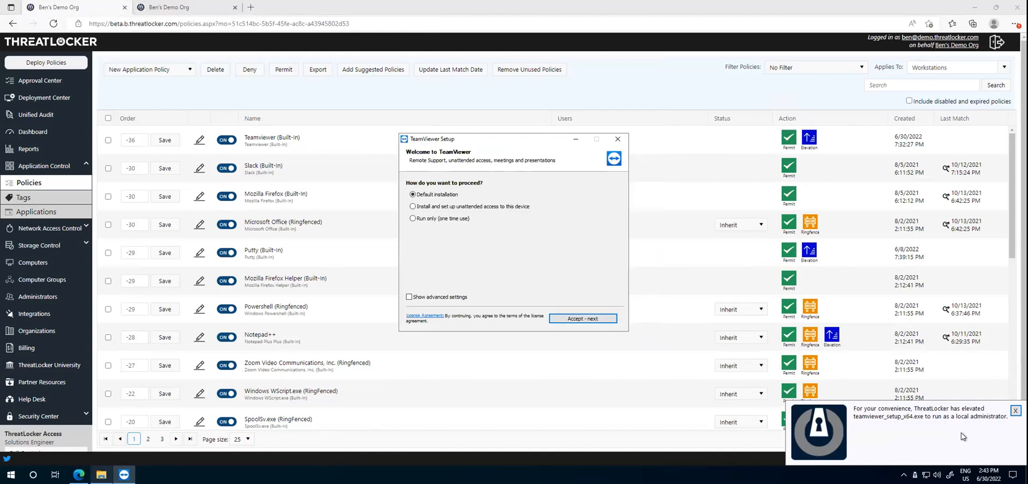
Step: Close the TeamViewer installer and run putty from the Downloads folder as administrator
click(617, 139)
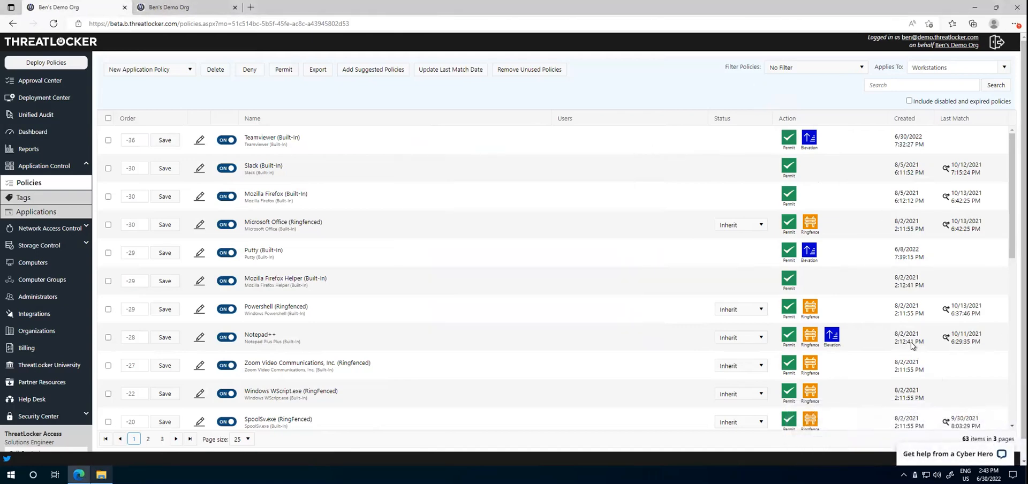
click(101, 474)
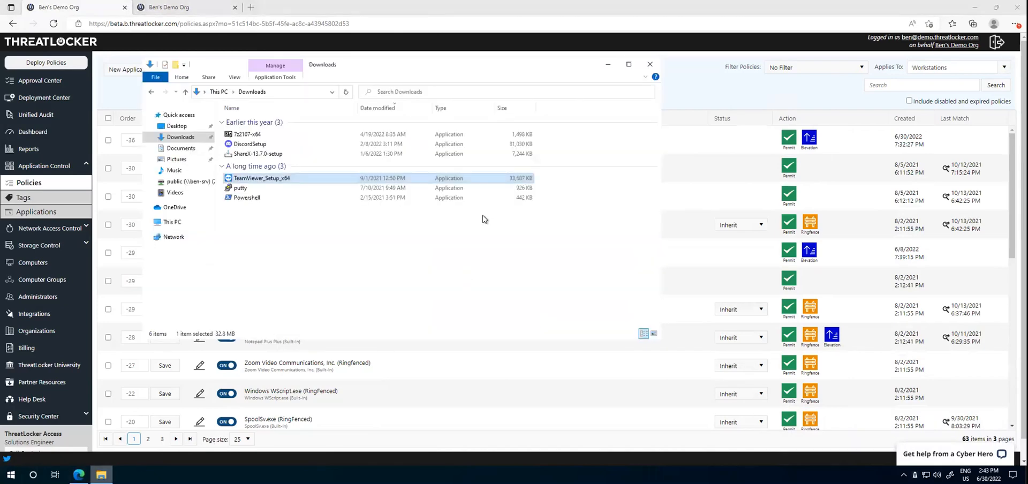
click(364, 241)
click(315, 191)
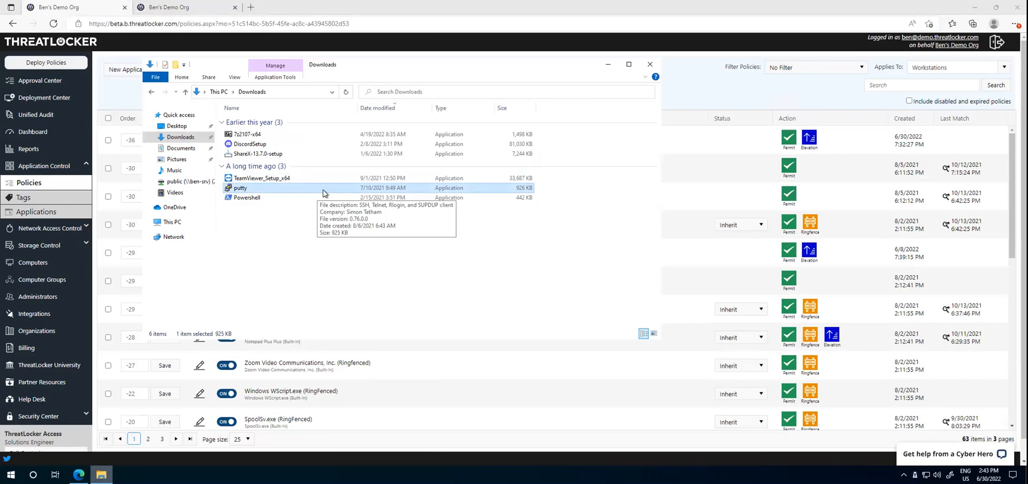
double_click(320, 188)
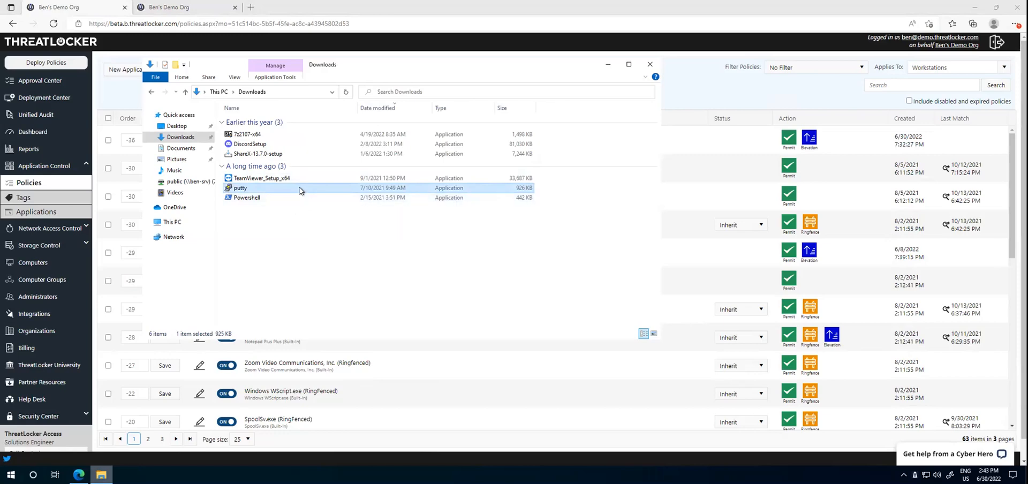
right_click(280, 188)
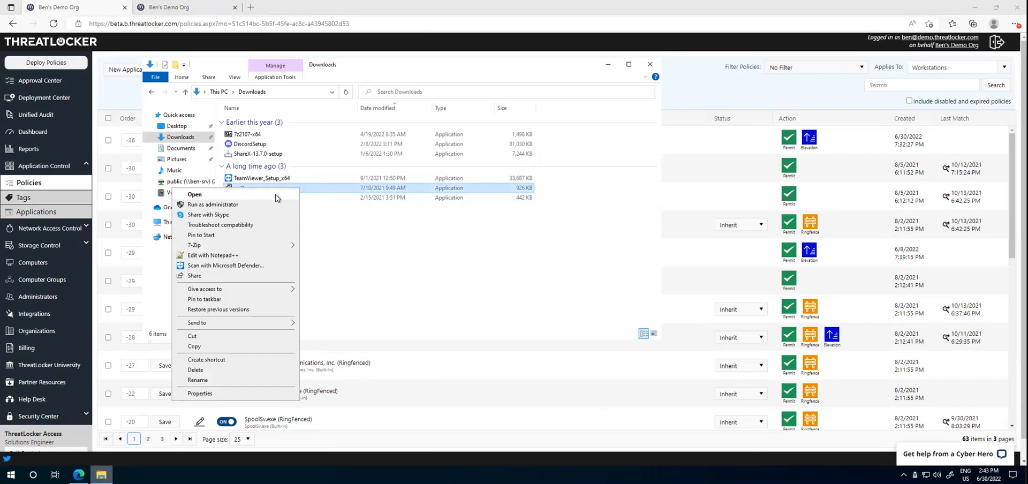
click(234, 205)
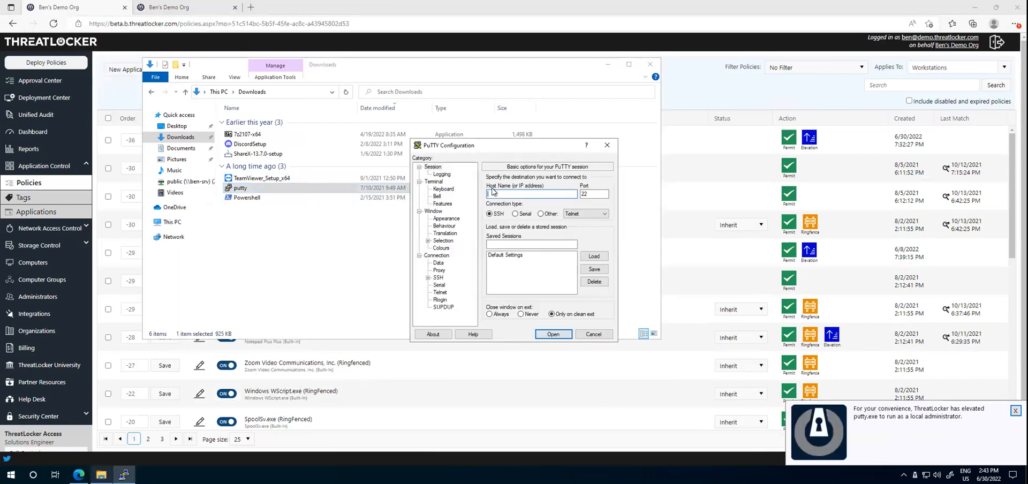
Step: In PuTTY's session logging options, browse for the log file and select Powershell in the Downloads folder
click(441, 174)
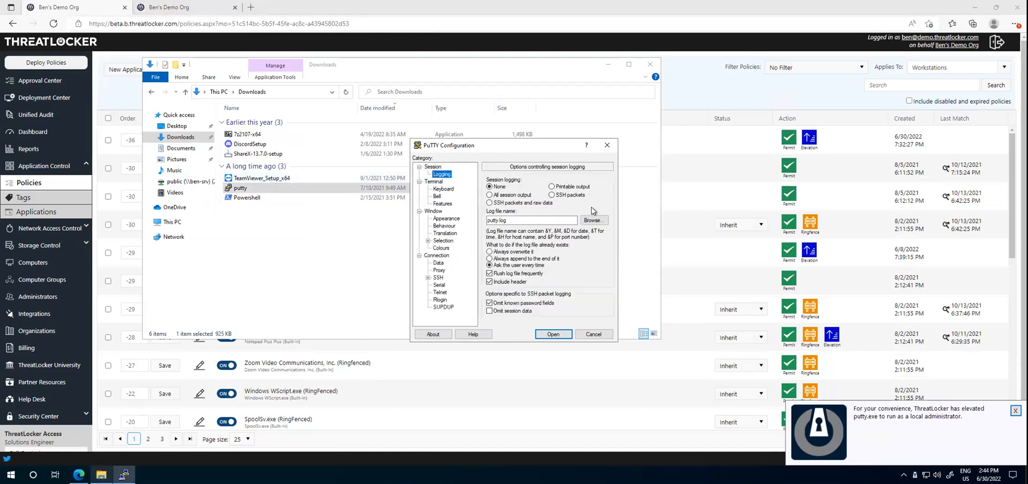
click(593, 221)
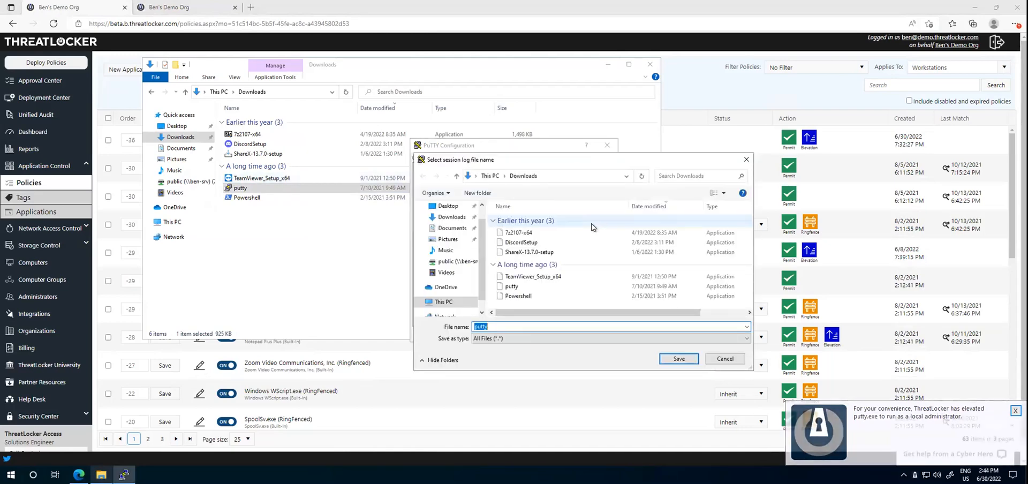
click(530, 296)
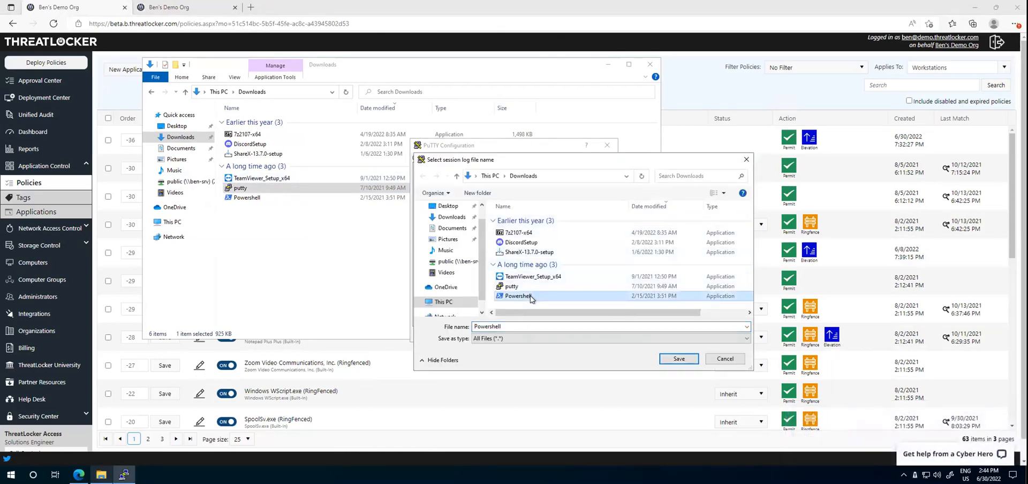
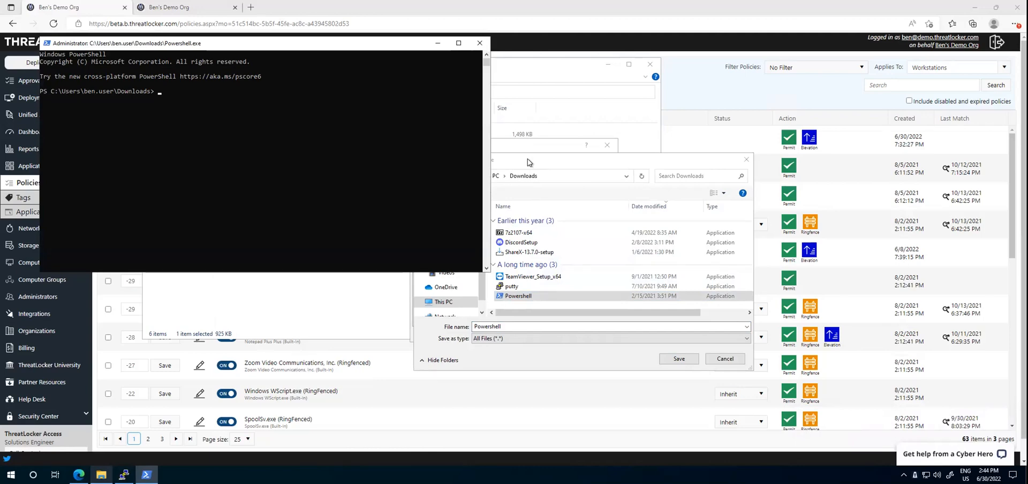
Step: Close the elevated PowerShell window, PuTTY's log file browser and the PuTTY configuration
click(480, 43)
click(746, 160)
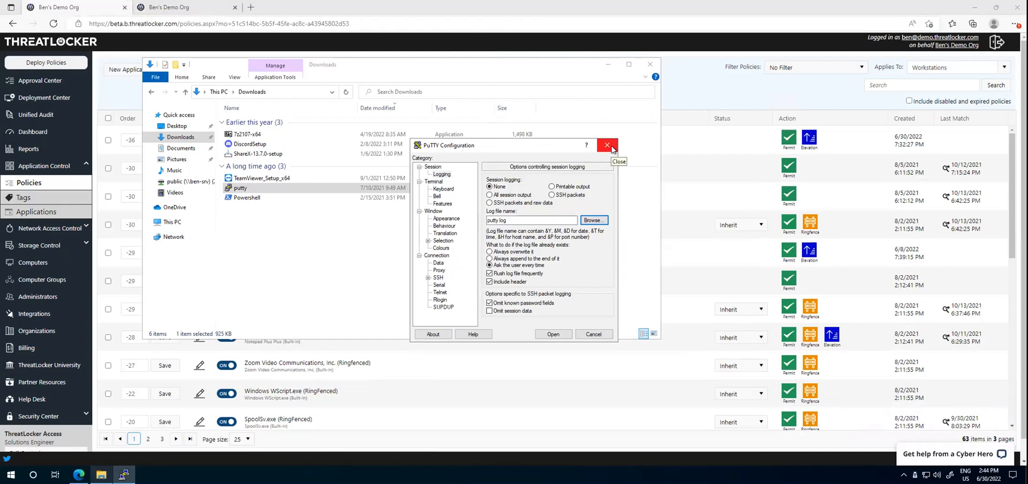
click(607, 145)
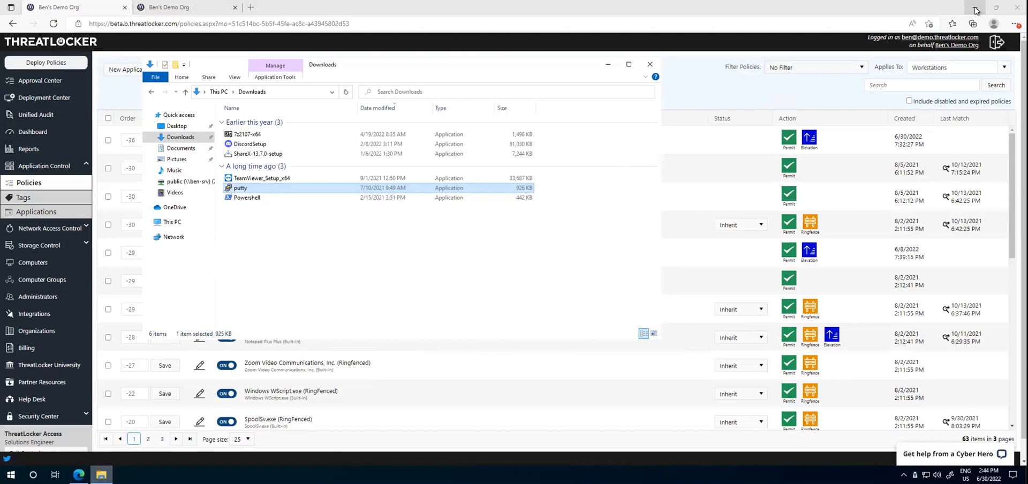
Step: Minimize the browser and run Notepad++ from the desktop as administrator
click(972, 14)
click(56, 111)
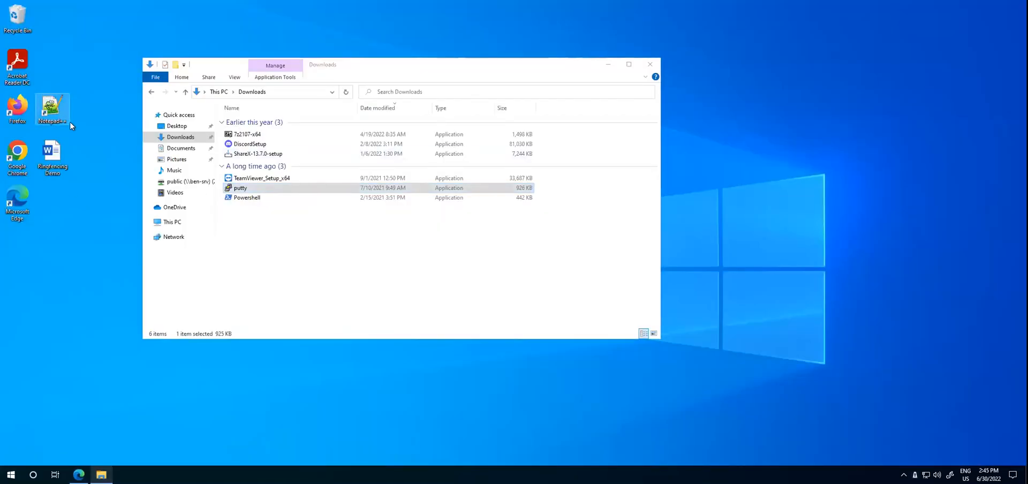
right_click(71, 120)
click(55, 106)
right_click(52, 112)
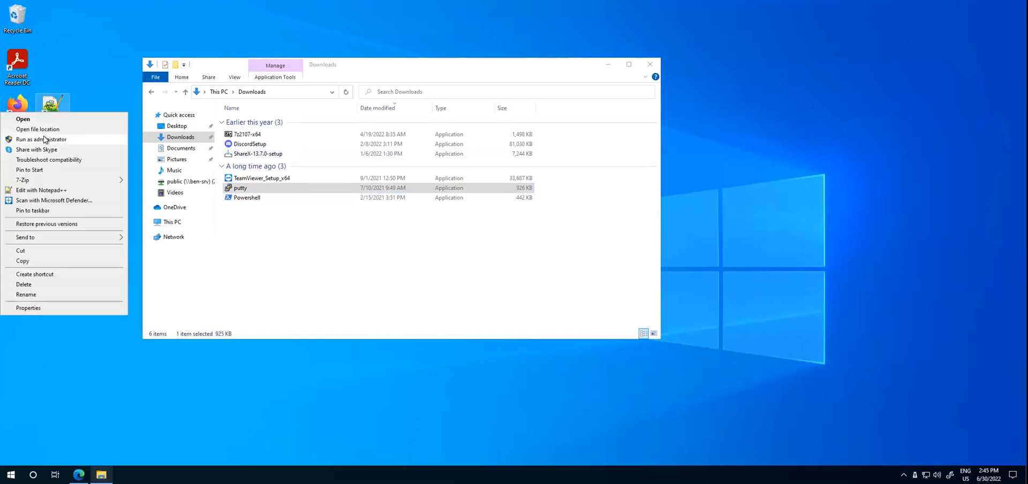
click(44, 139)
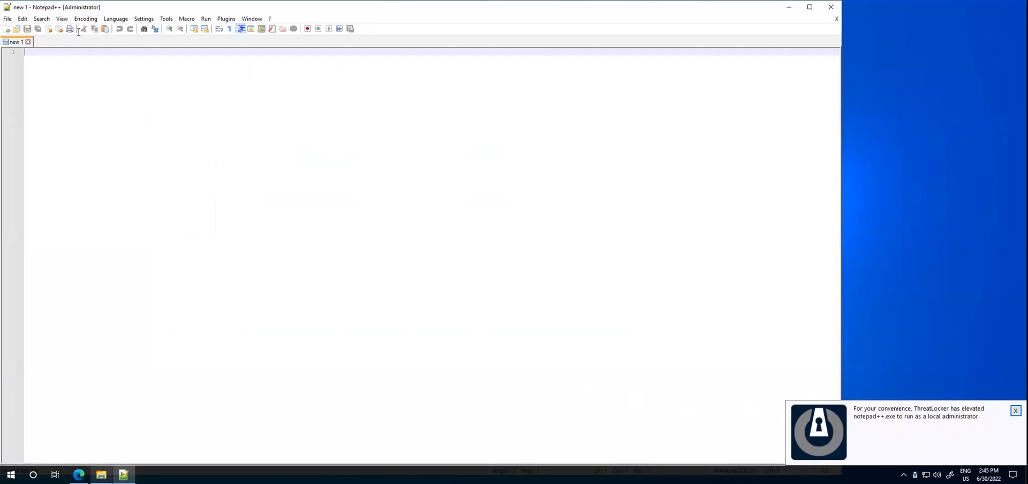
Step: From Notepad++'s Open dialog, try to run Powershell in the Downloads folder as administrator, and close Notepad++
click(11, 18)
click(25, 40)
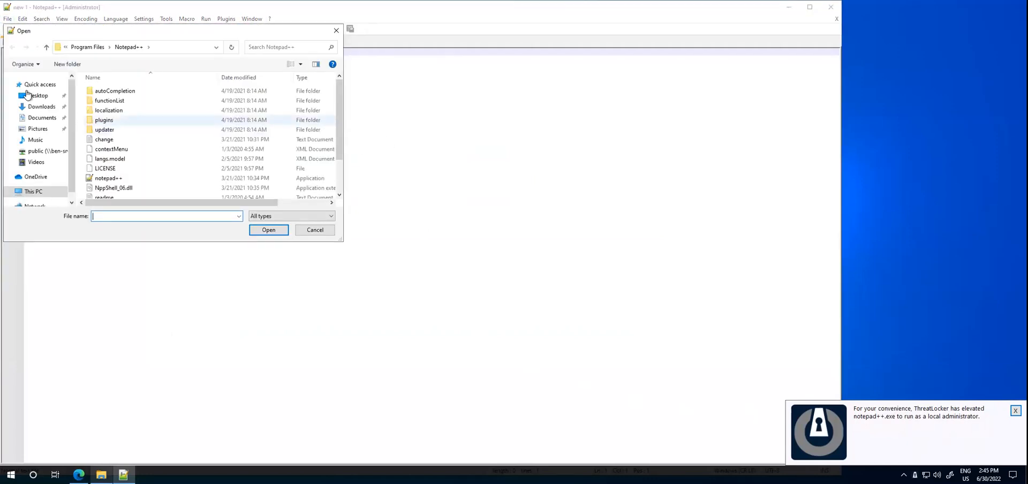
click(35, 109)
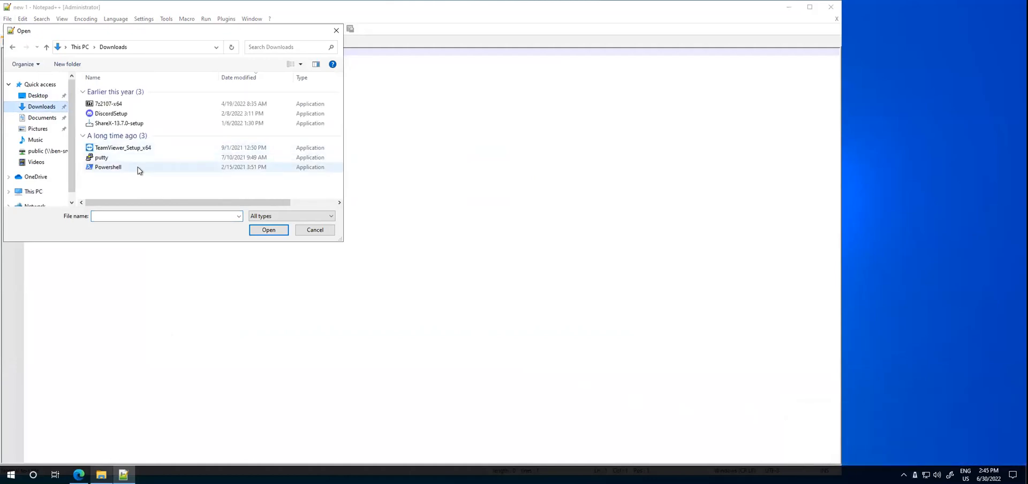
click(147, 167)
right_click(143, 163)
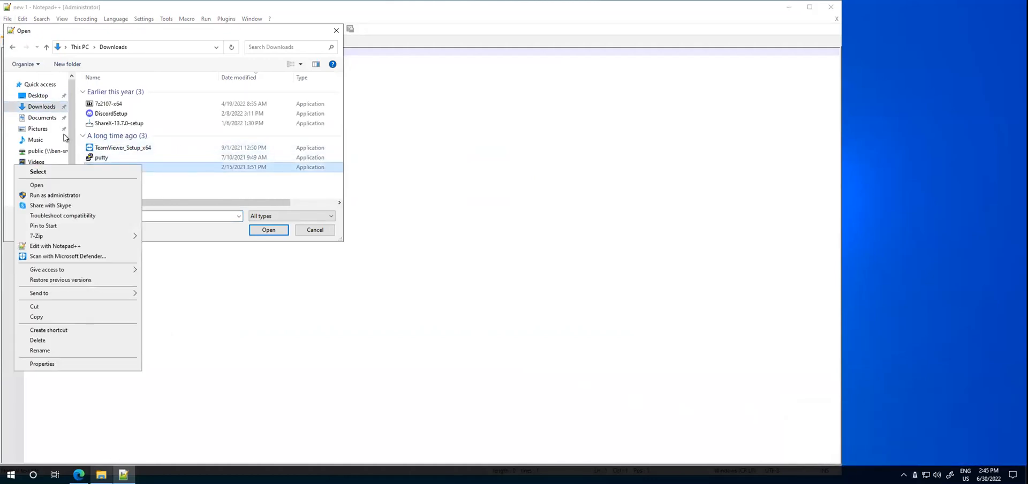
click(64, 197)
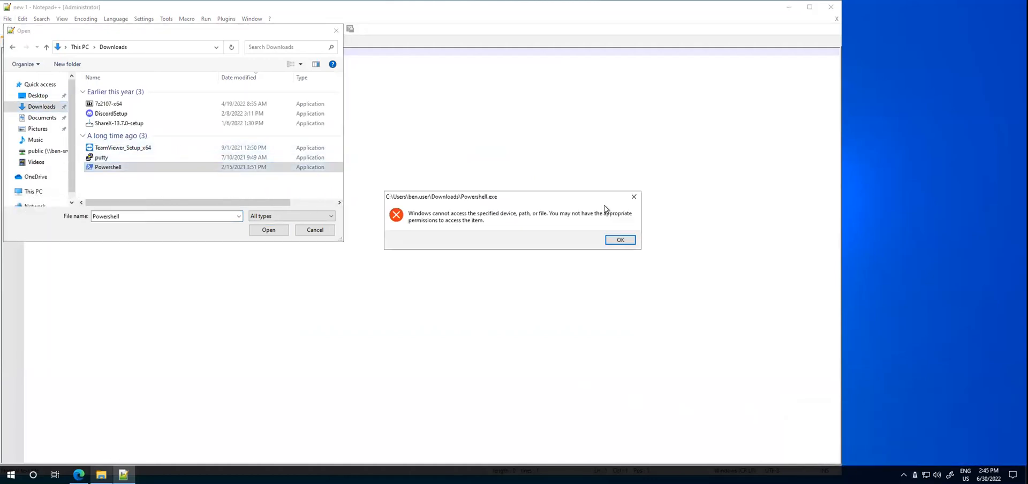
click(614, 242)
click(325, 231)
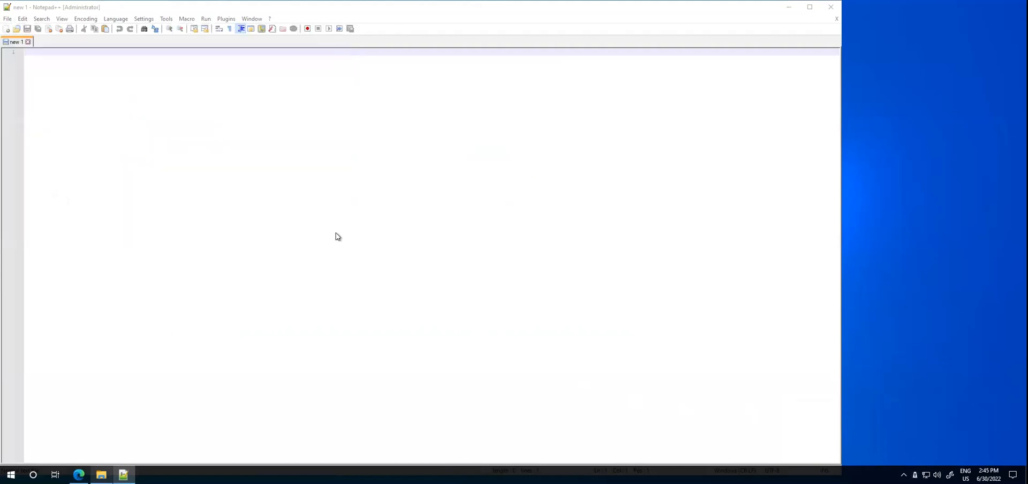
click(830, 7)
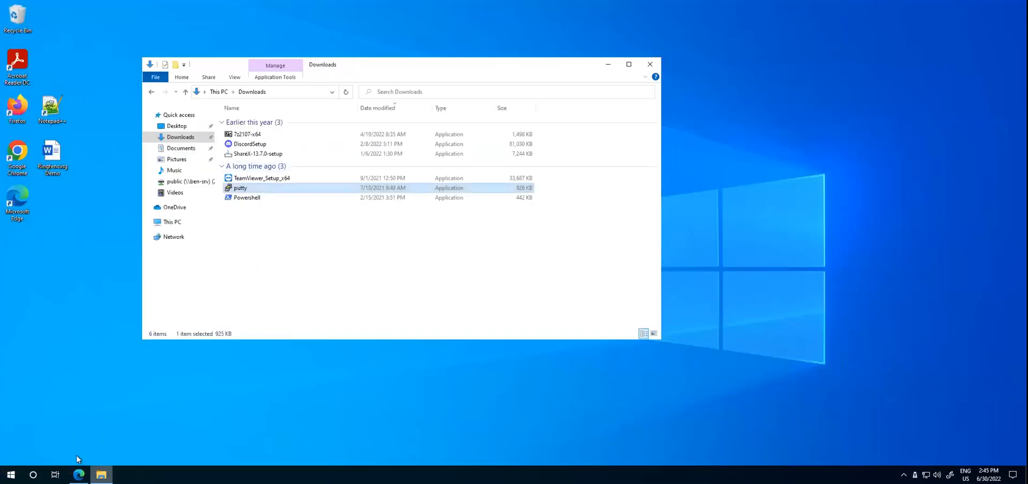
Step: Return to the ThreatLocker portal in the browser and open the Storage Control policies
click(78, 473)
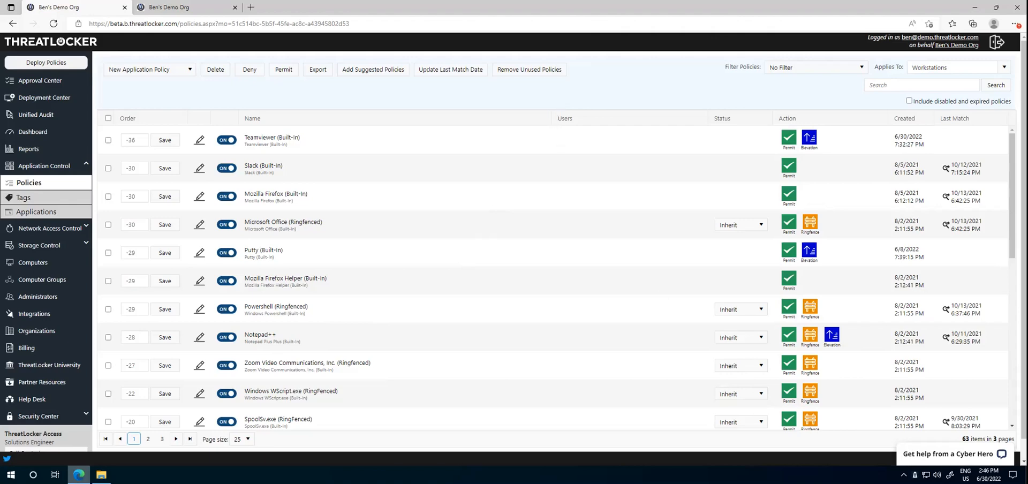
click(39, 248)
click(62, 261)
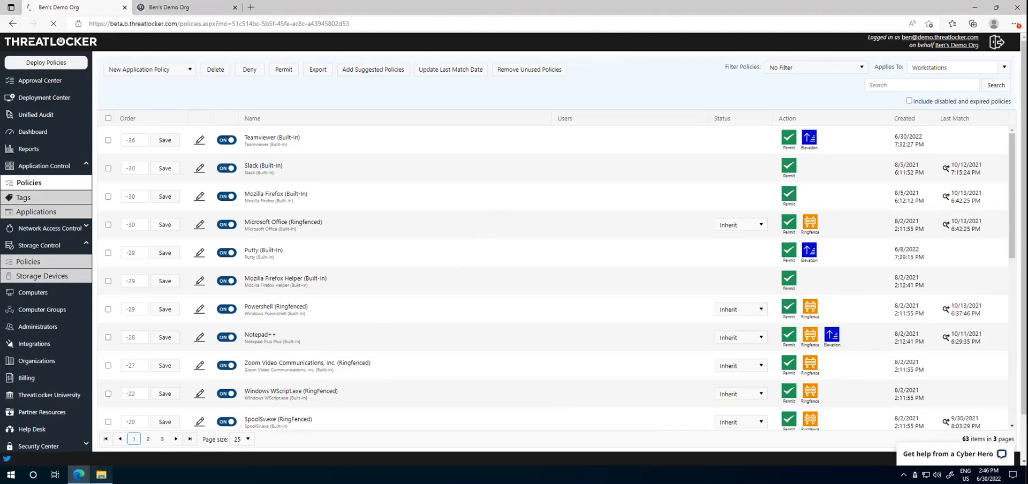
Step: Try to open the USB (D:) drive in File Explorer and send a storage device access request without a reason
click(94, 470)
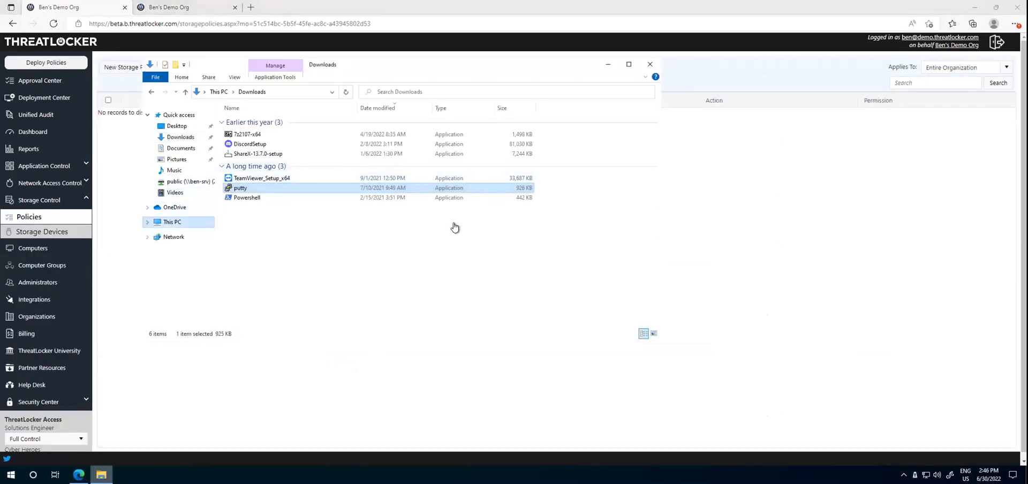
click(426, 223)
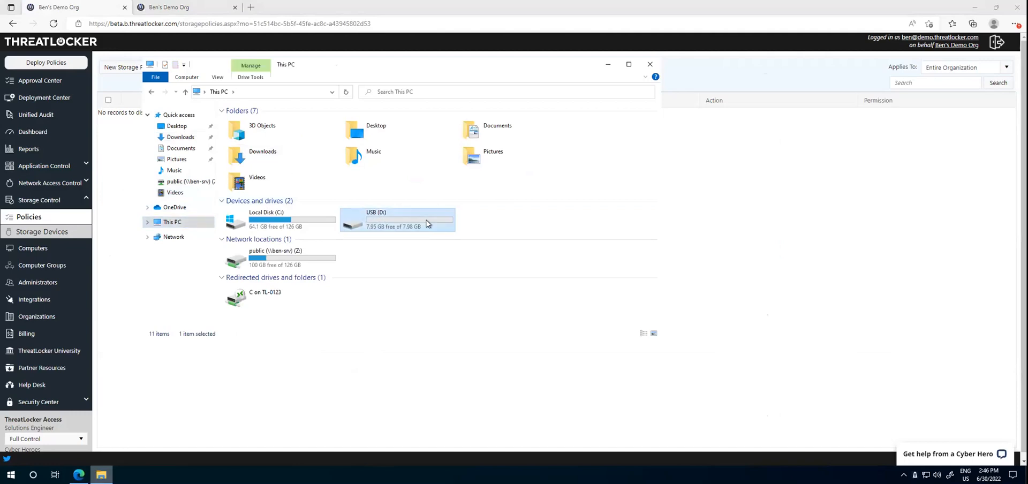
double_click(426, 220)
click(761, 308)
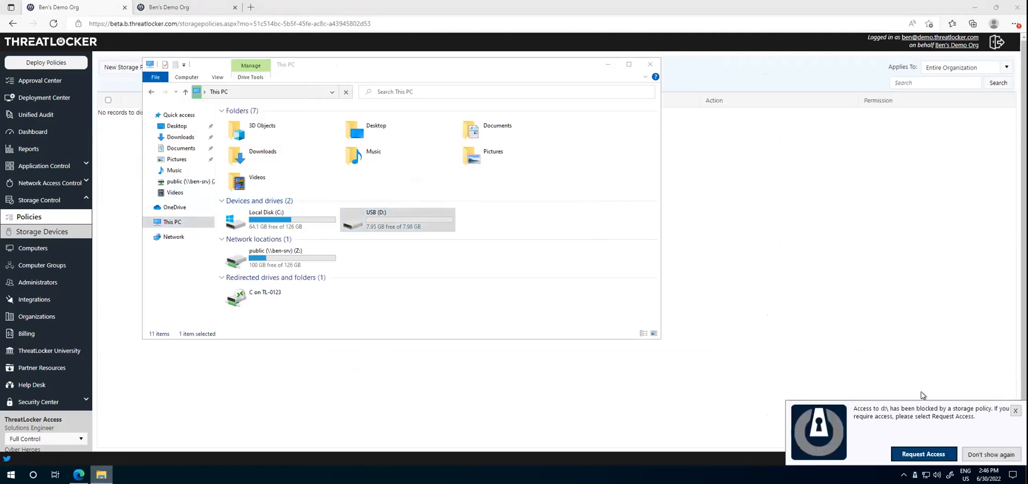
click(923, 454)
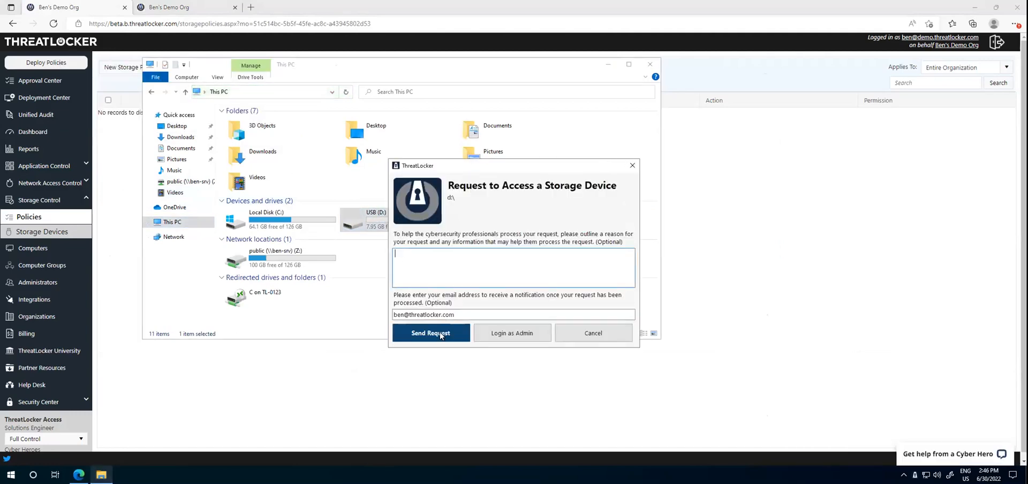
click(440, 333)
Step: Review the pending d:\ storage request and its permit options in the Approval Center, closing it without permitting
click(48, 81)
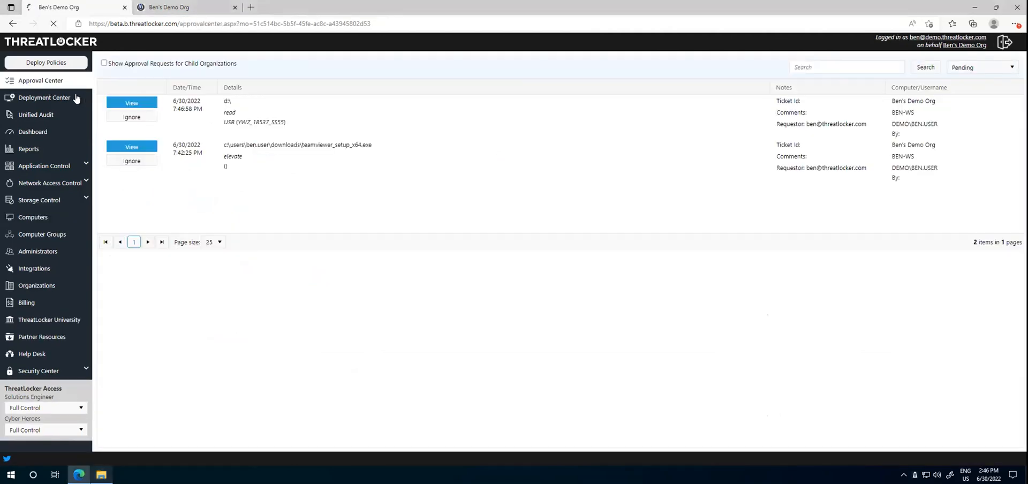
click(141, 103)
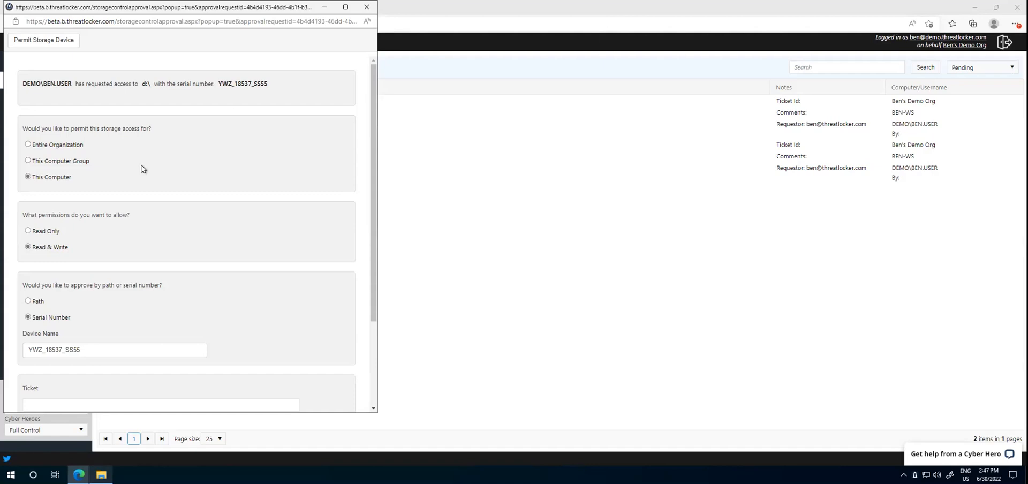
click(366, 7)
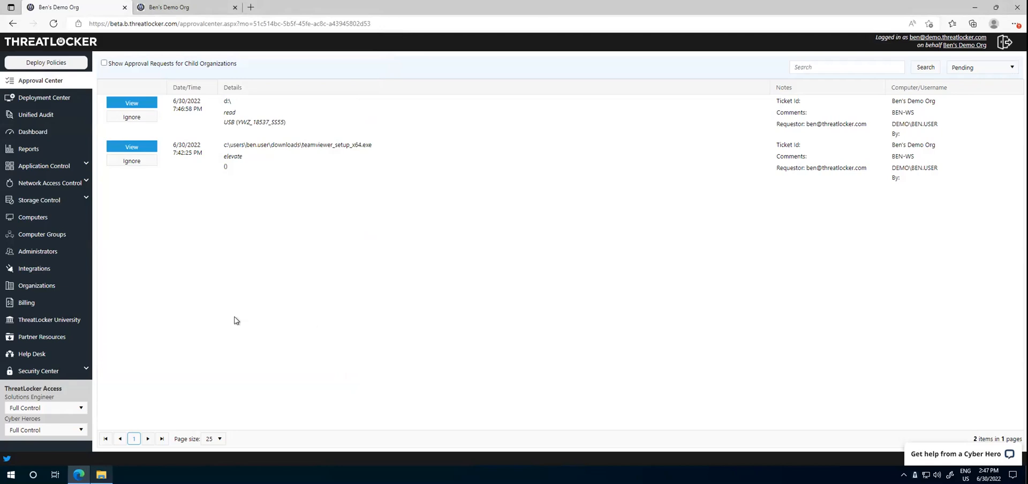
Step: List the Storage Control policies that apply to Workstations
click(51, 203)
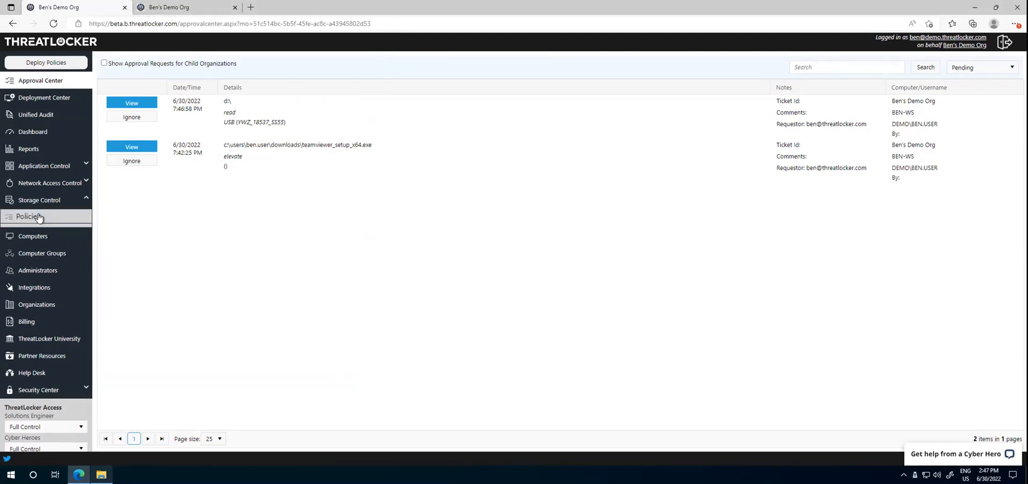
click(38, 216)
click(960, 67)
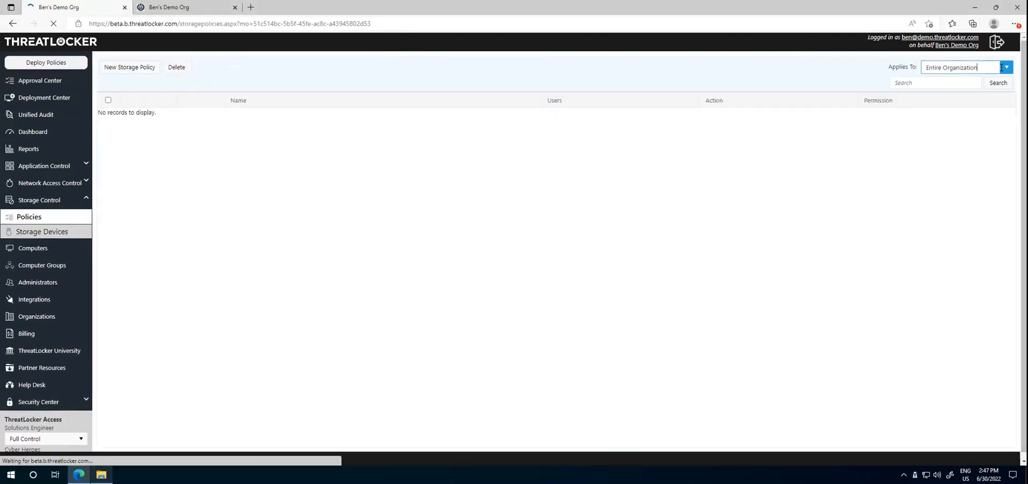
click(944, 156)
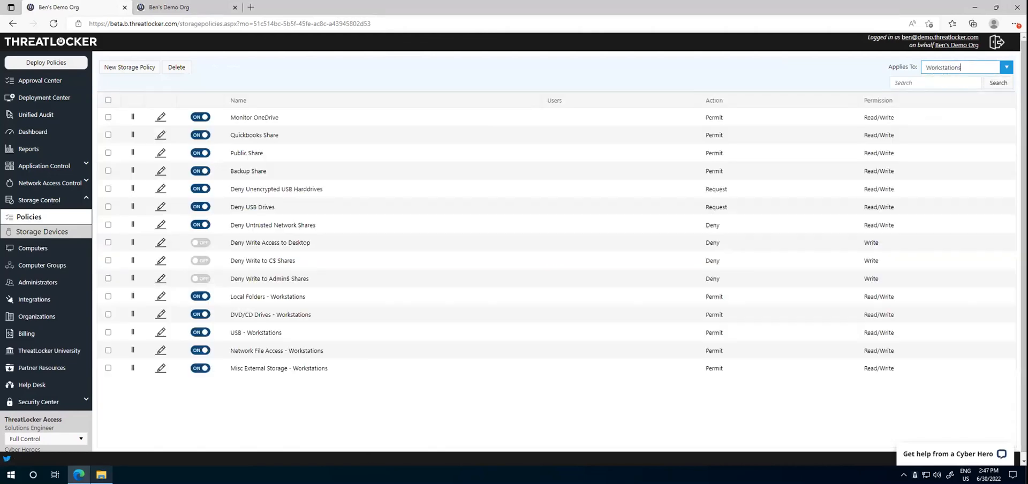
Step: Try to open H2 Plan from the public (Z:) network share with Notepad, close Notepad and return to the storage policies
click(102, 475)
double_click(307, 258)
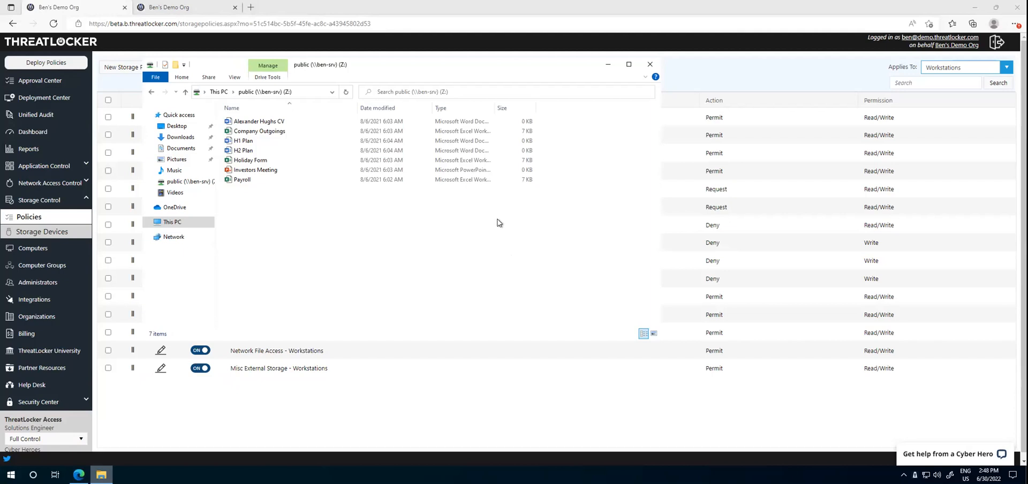
click(266, 155)
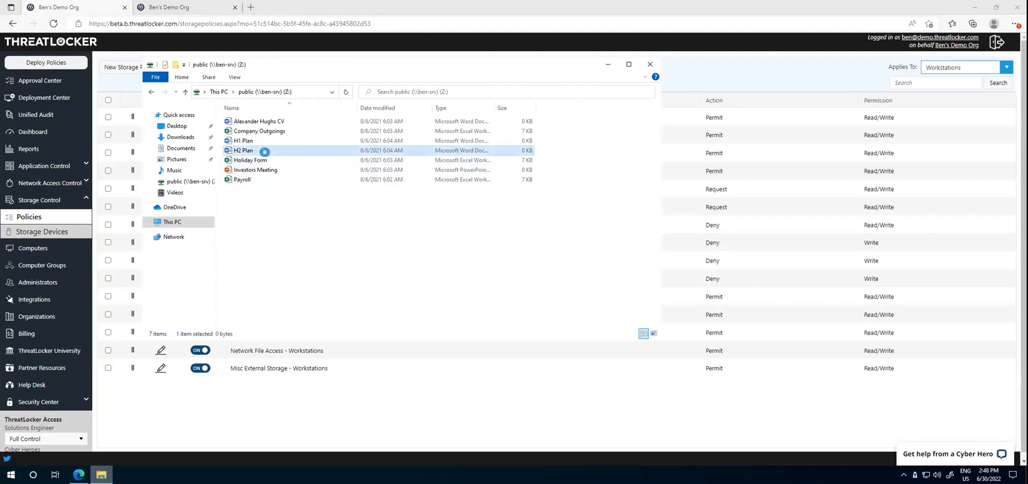
right_click(266, 155)
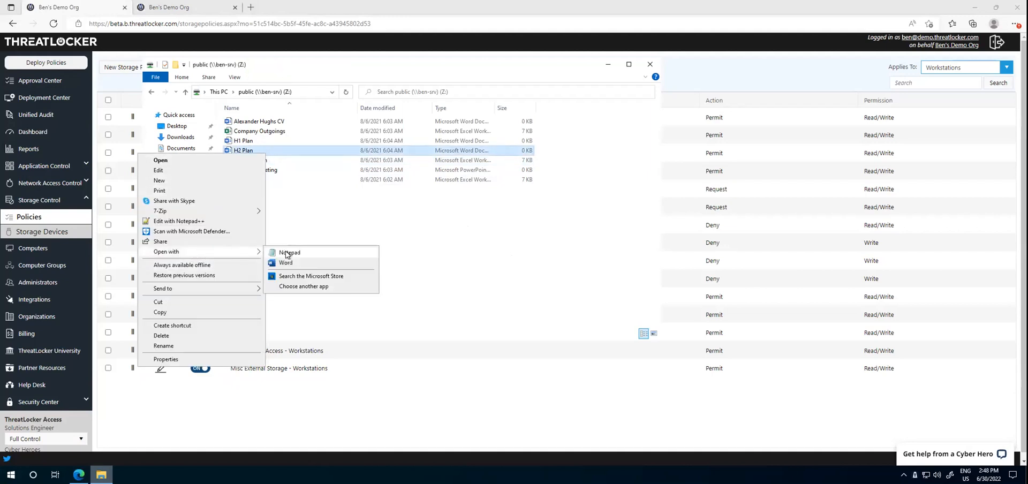
click(286, 254)
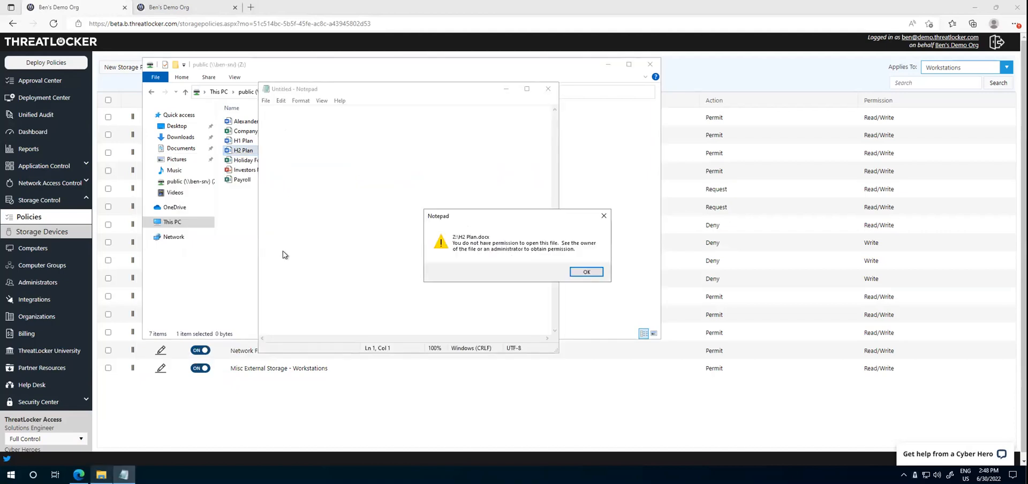
click(586, 271)
click(548, 88)
click(749, 69)
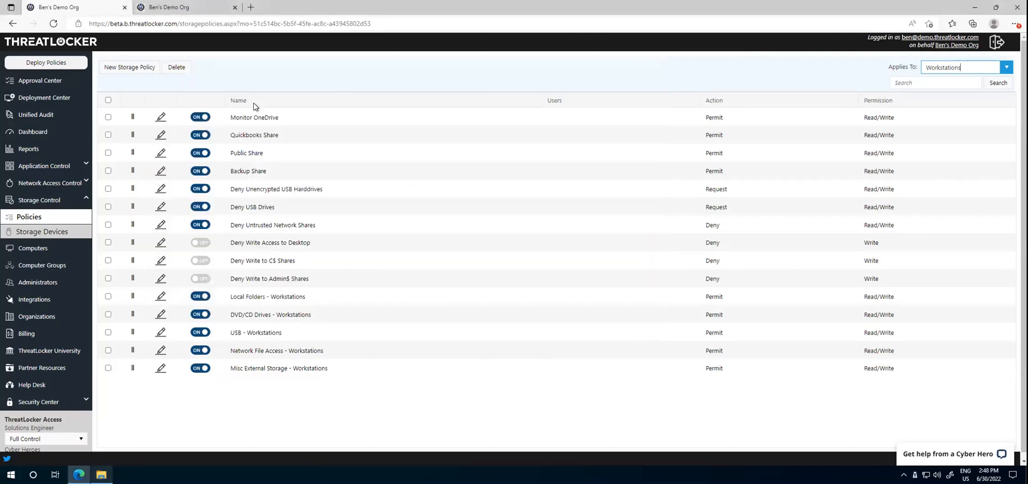
Step: Examine the Public Share storage policy's file paths and permitted programs, and close the policy
drag(272, 156, 222, 153)
click(160, 154)
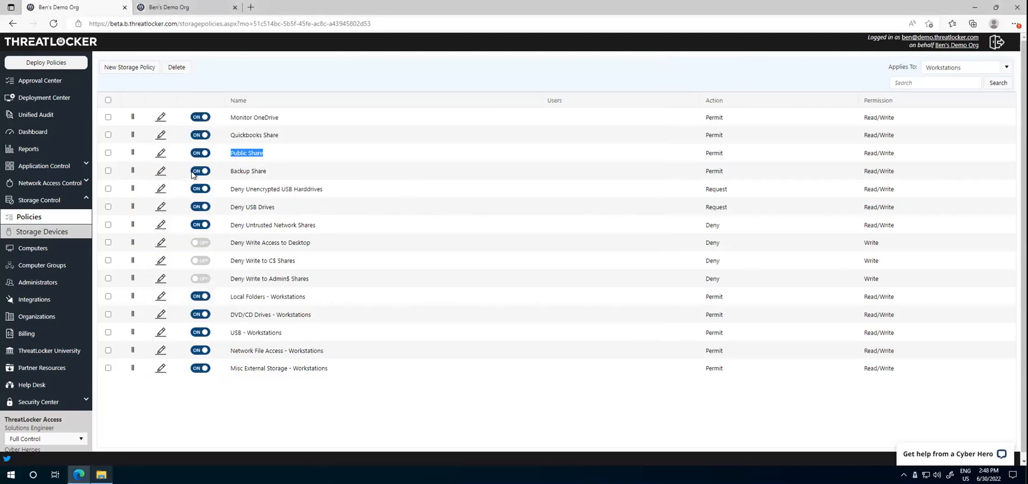
scroll(189, 175, down, 3)
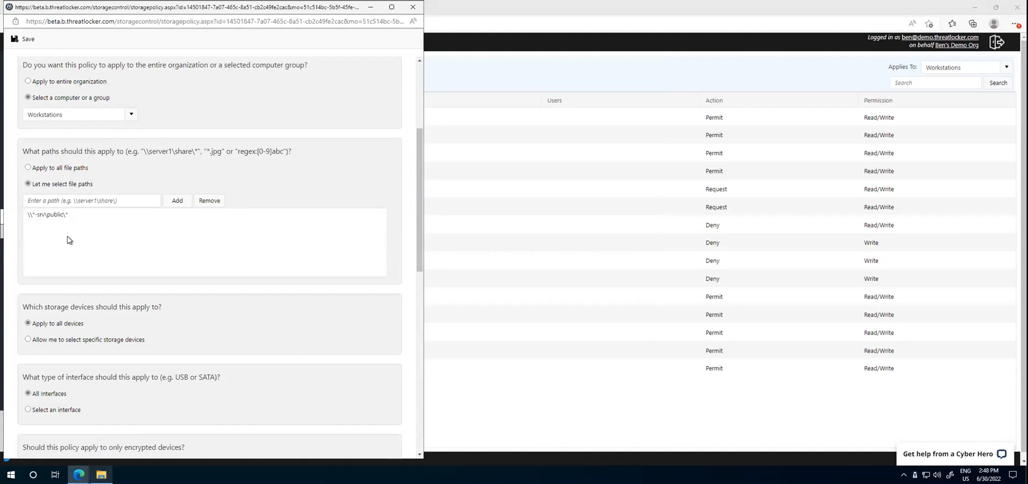
scroll(78, 218, down, 5)
scroll(77, 220, down, 5)
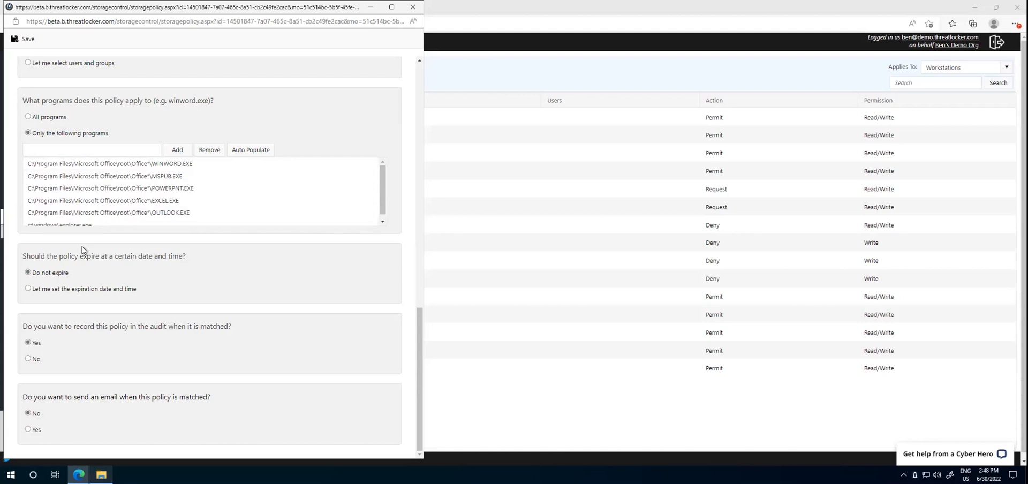
click(418, 9)
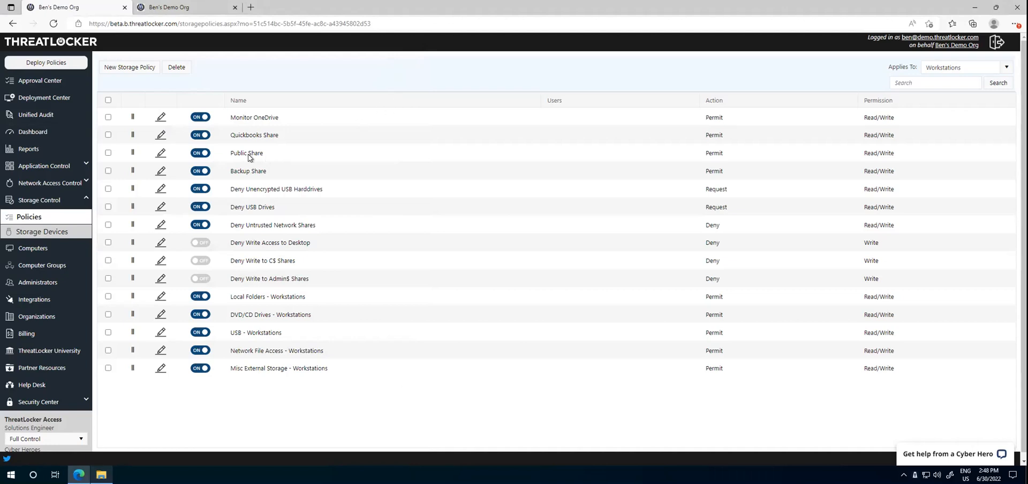
Step: Examine the Backup Share storage policy's permissions, file paths and permitted programs
click(160, 171)
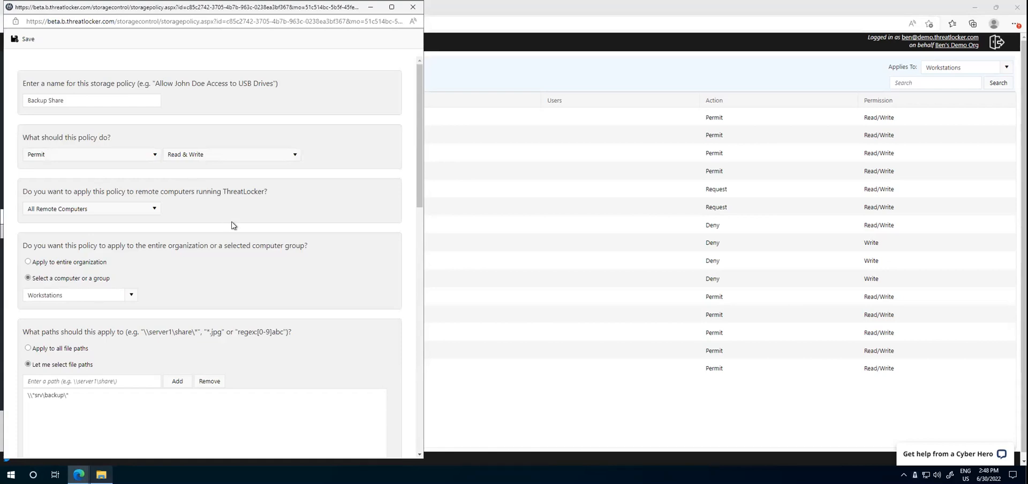
scroll(230, 227, down, 3)
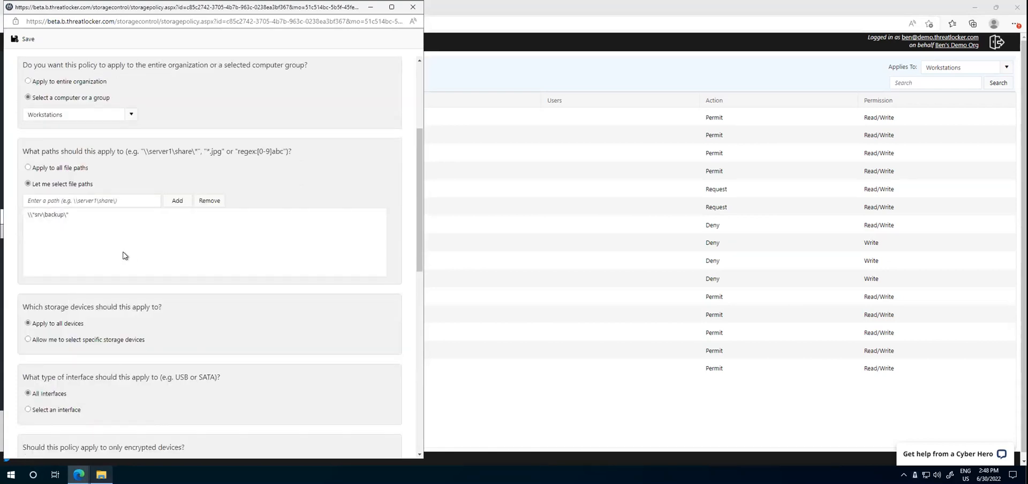
scroll(128, 255, down, 6)
scroll(128, 261, down, 1)
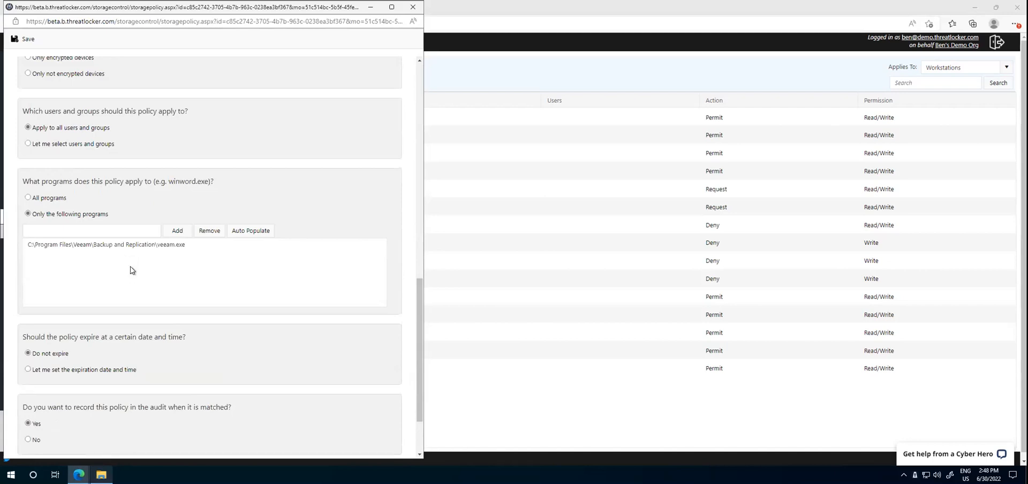
Step: Close the Backup Share policy and list the Network Access Control policies
click(417, 7)
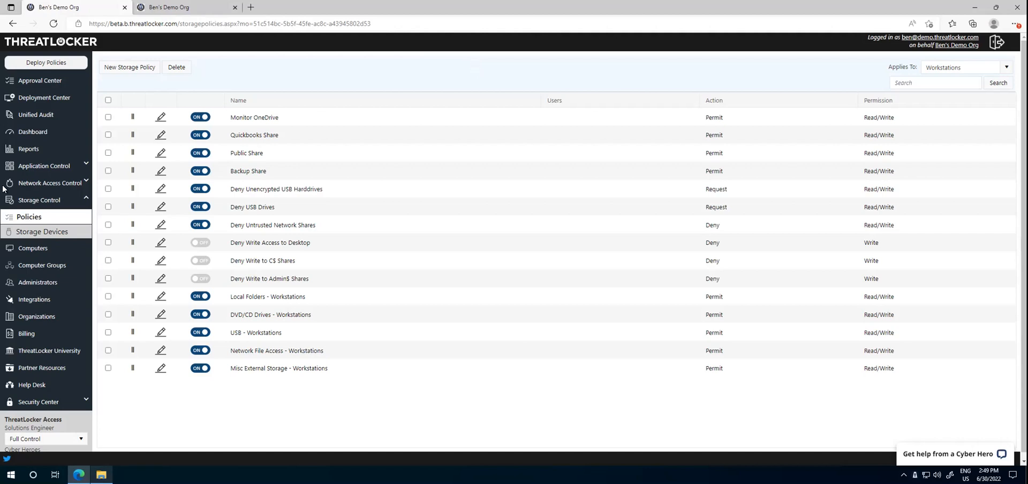
click(46, 184)
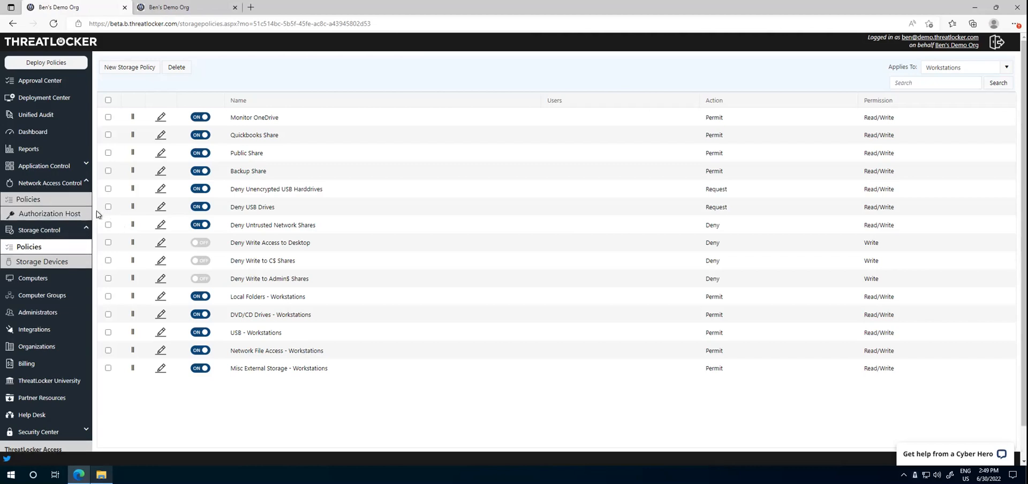
click(53, 202)
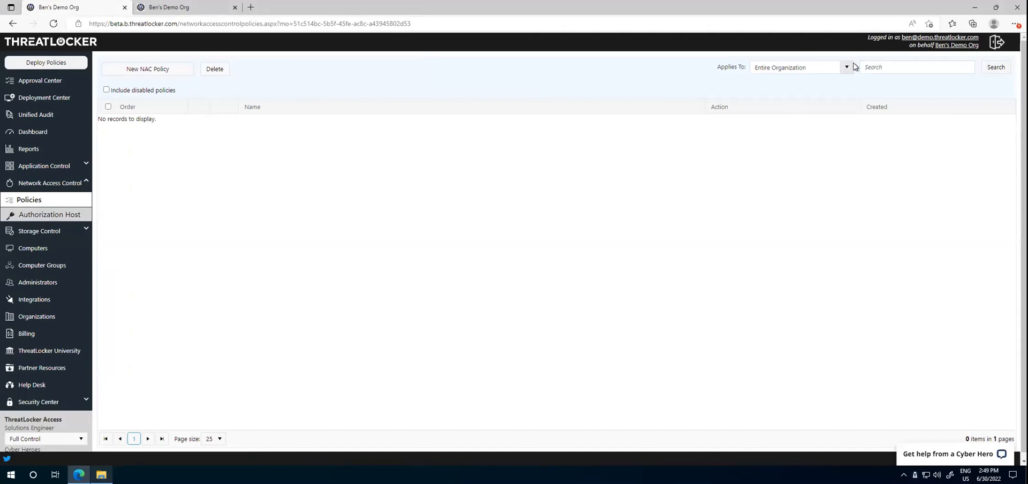
Step: Examine the selected source location and destination port options in a new NAC policy, including the location types, and close it unsaved
click(147, 68)
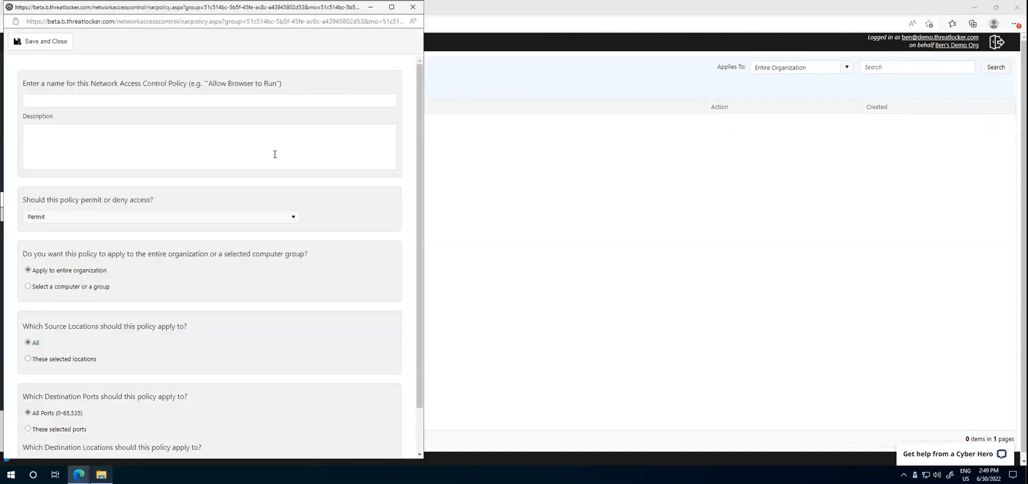
scroll(240, 193, down, 1)
click(59, 308)
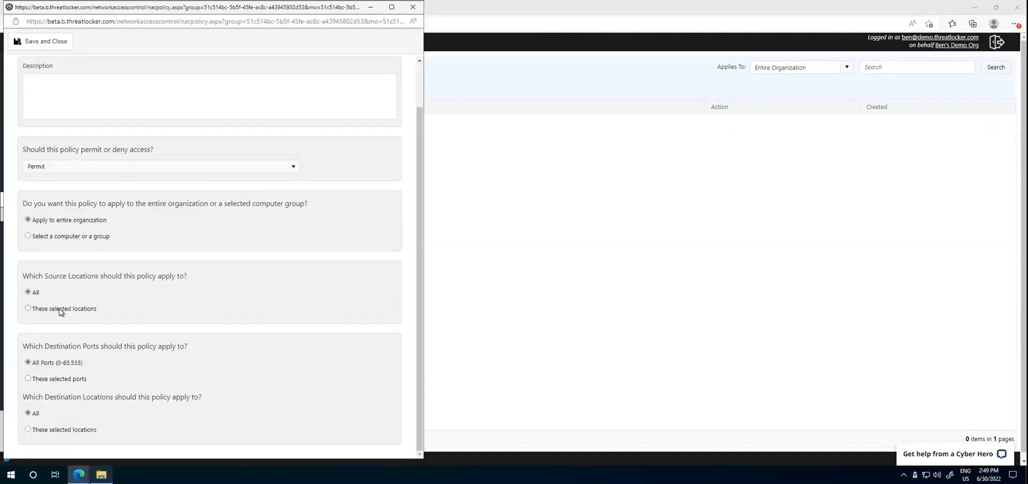
scroll(71, 360, down, 3)
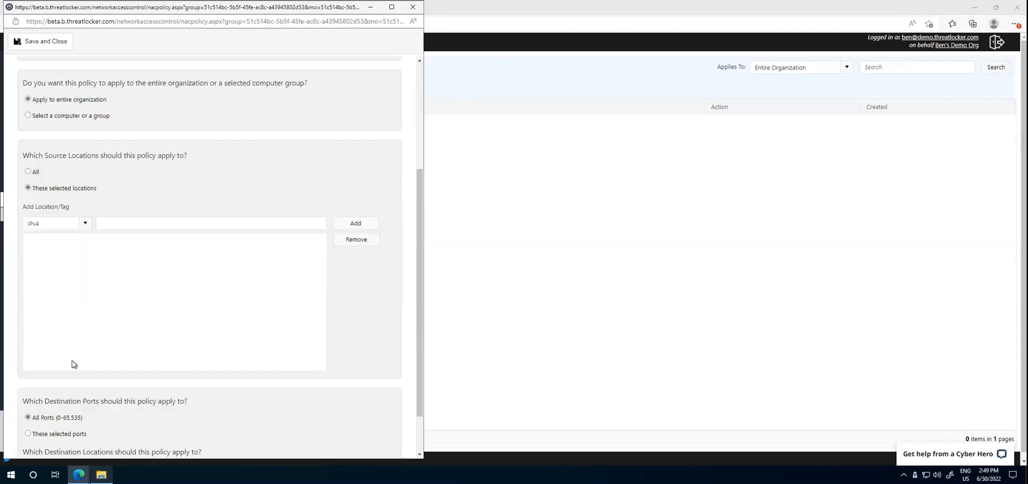
click(56, 379)
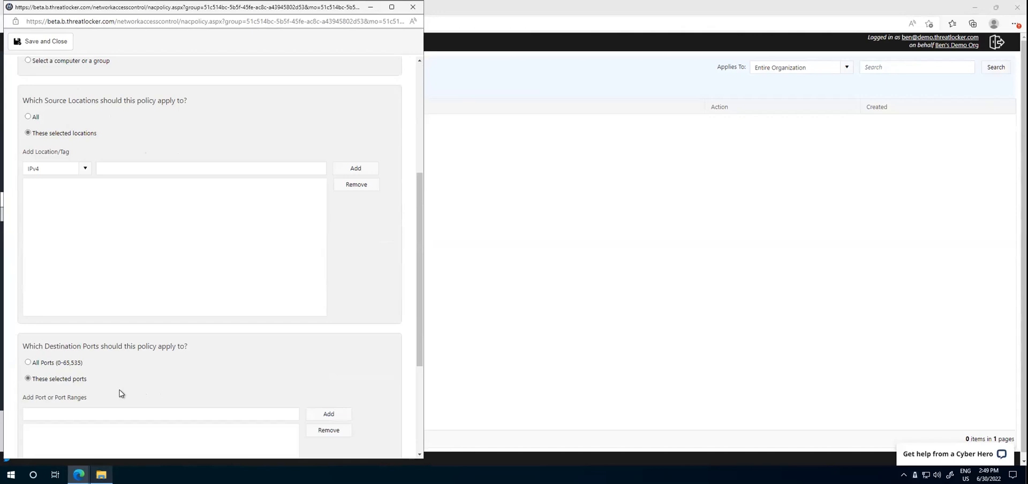
click(85, 169)
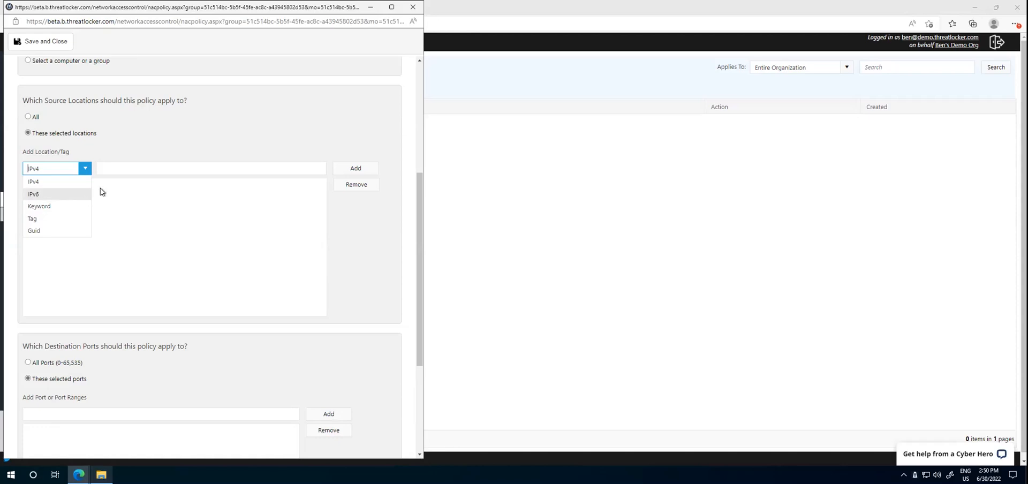
click(412, 7)
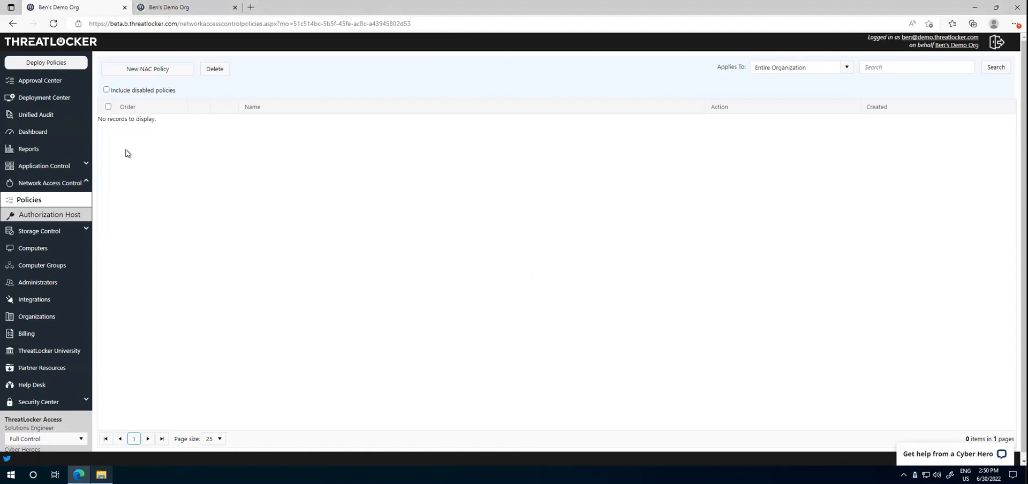
Step: Examine the details and matched policy of the denied d:\ read entry in the Unified Audit, and view the available action type filters
click(36, 114)
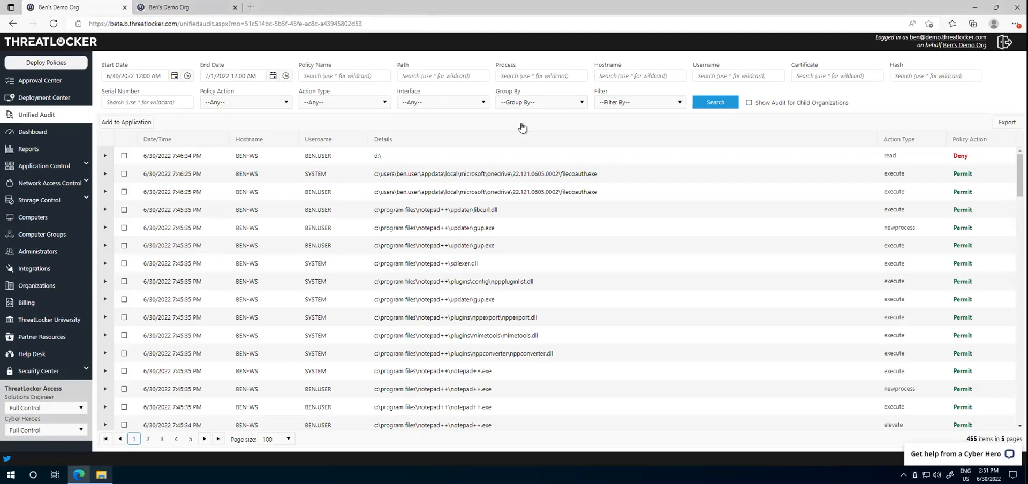
drag(153, 158, 962, 159)
click(104, 156)
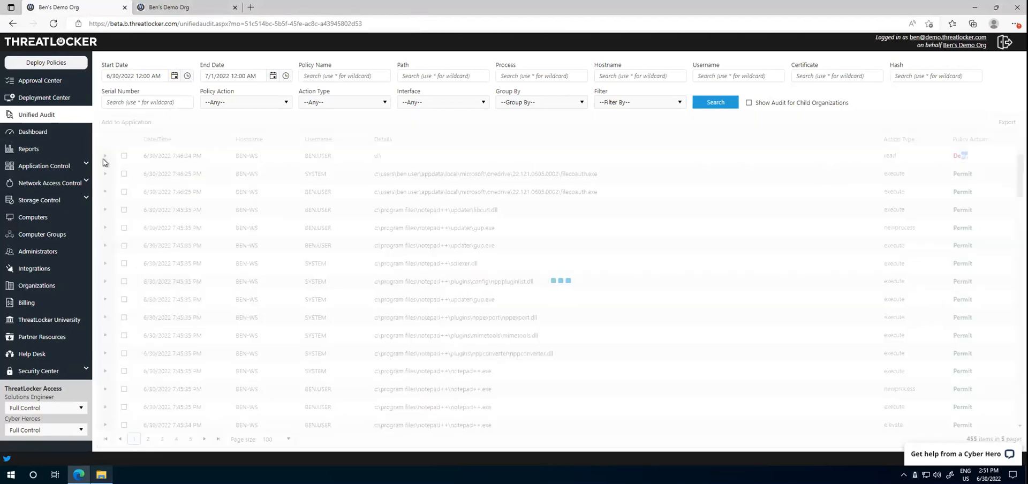
mouse_move(386, 211)
mouse_down()
mouse_move(251, 216)
mouse_move(388, 216)
mouse_up()
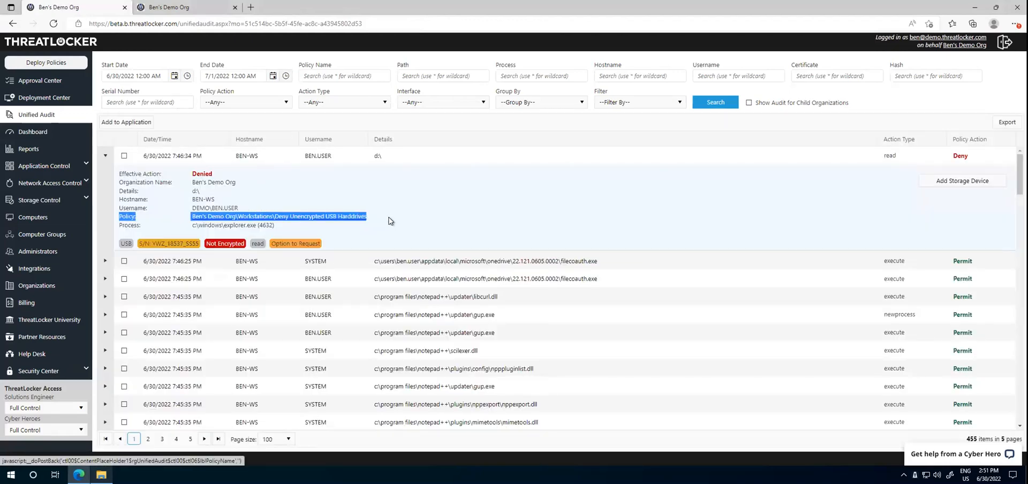
click(444, 219)
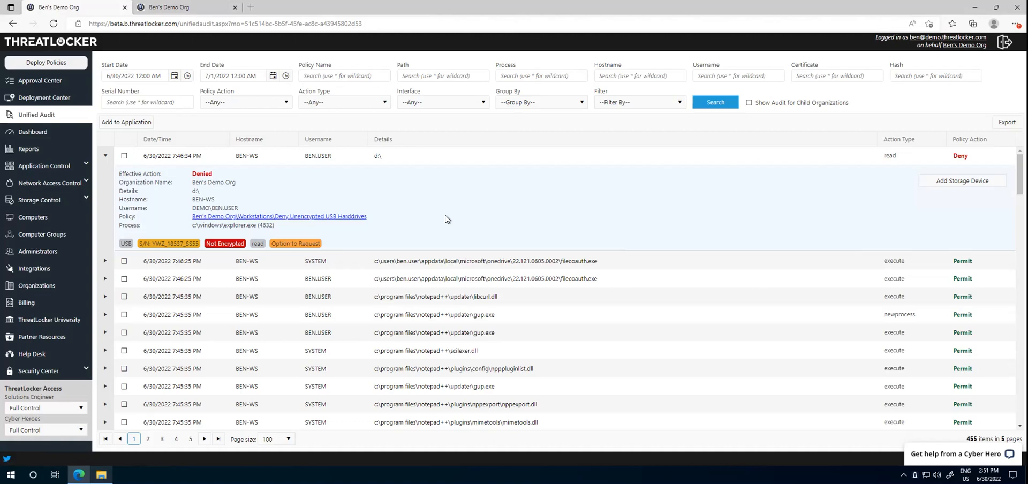
click(331, 103)
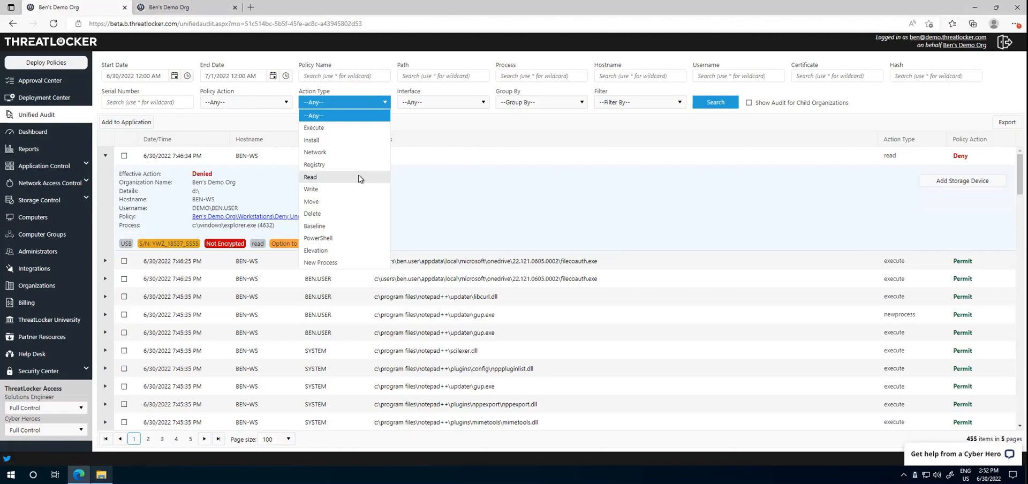
click(495, 192)
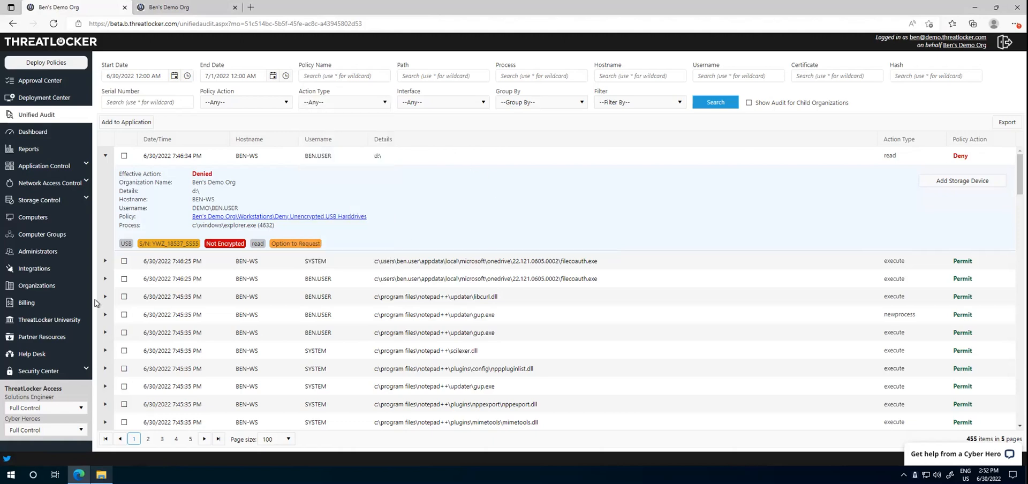
Step: View the organizations list and browse the available reports across all categories
click(38, 287)
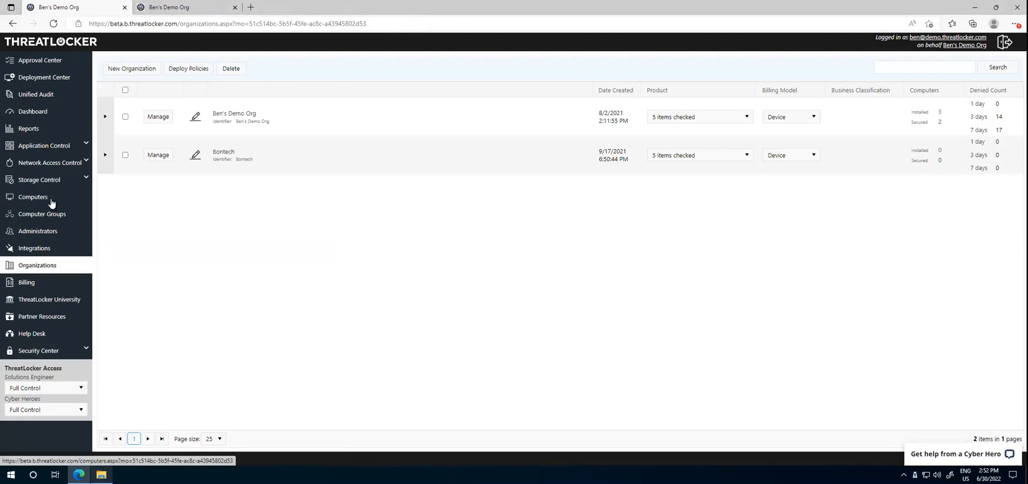
click(42, 129)
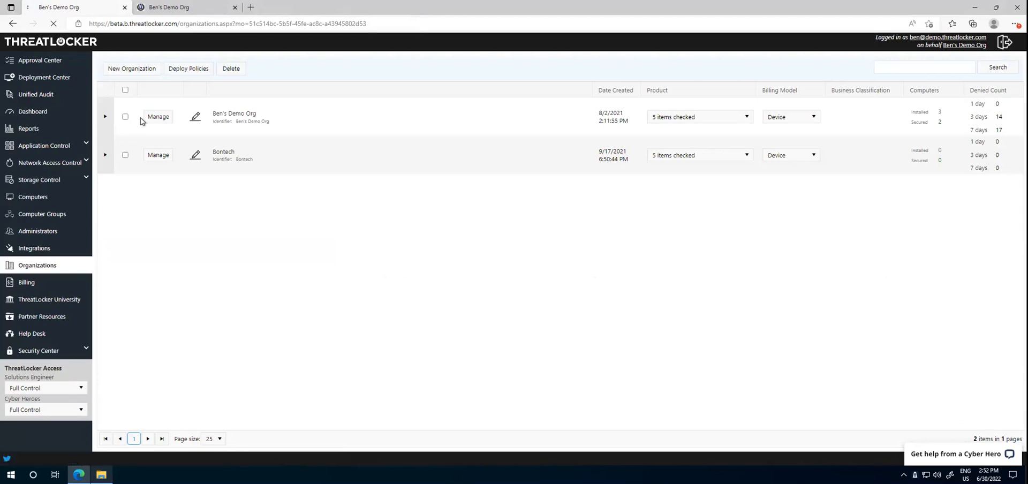
click(271, 76)
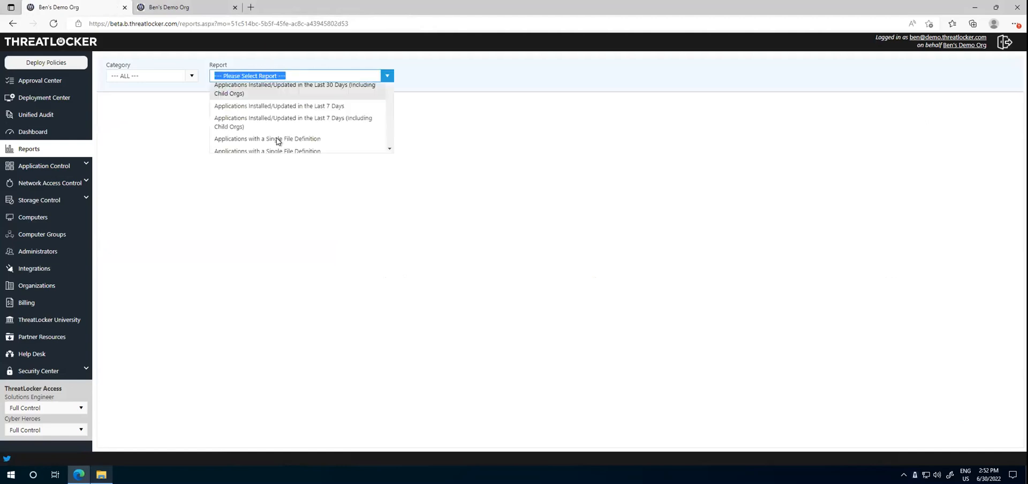
scroll(296, 208, down, 5)
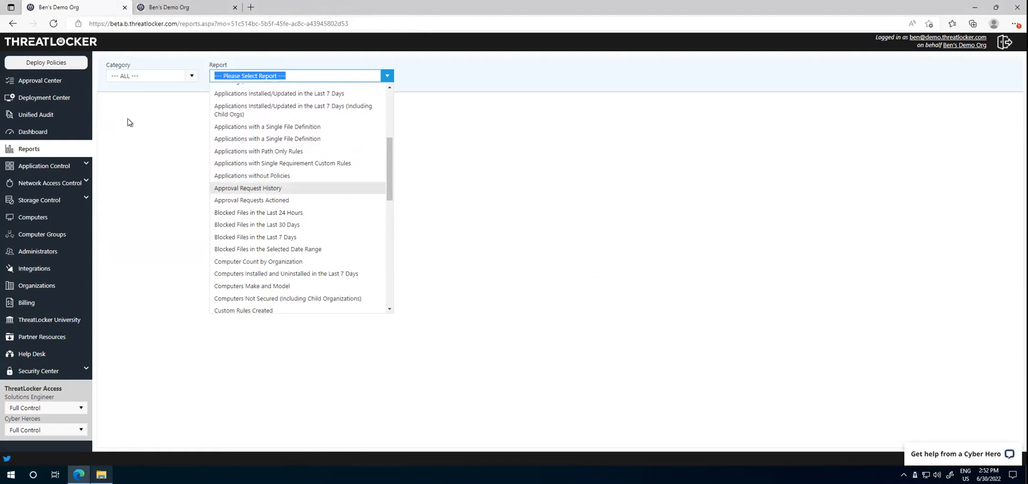
click(60, 152)
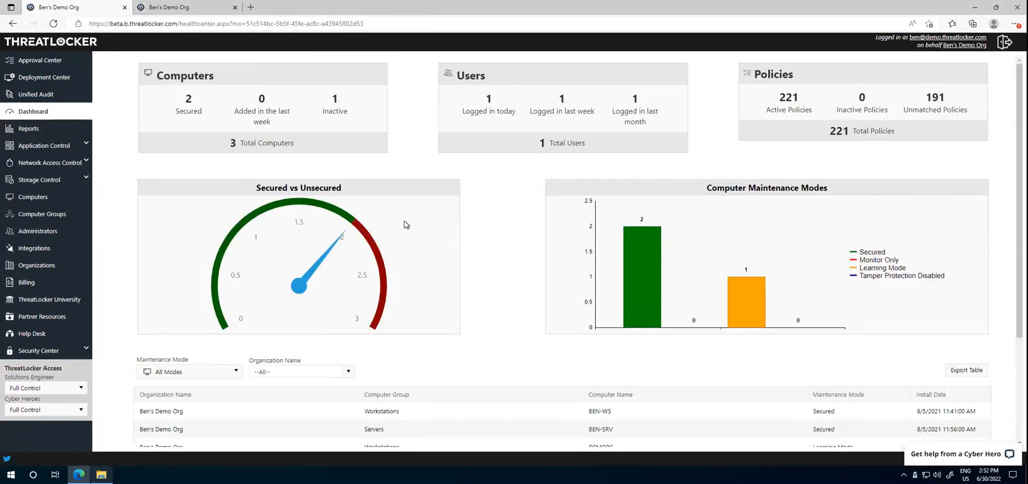
scroll(405, 229, down, 1)
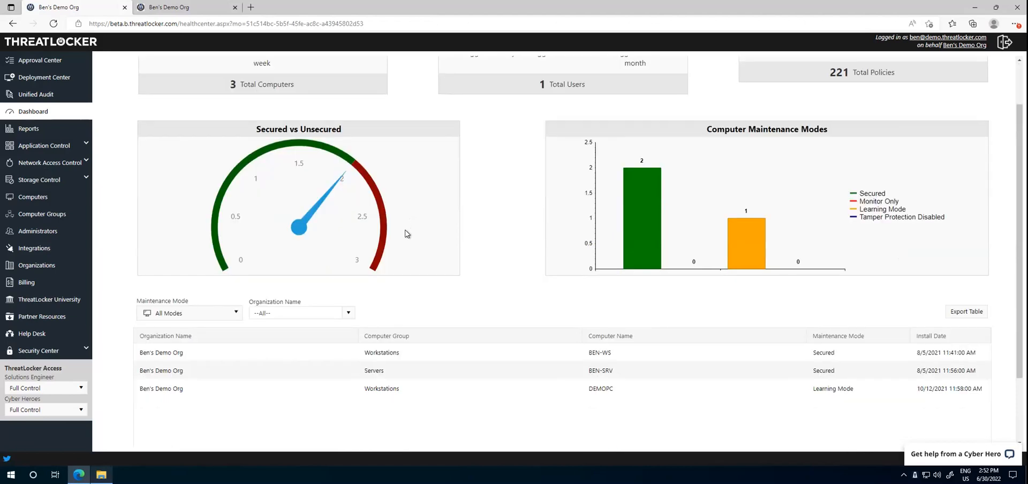
scroll(406, 233, up, 1)
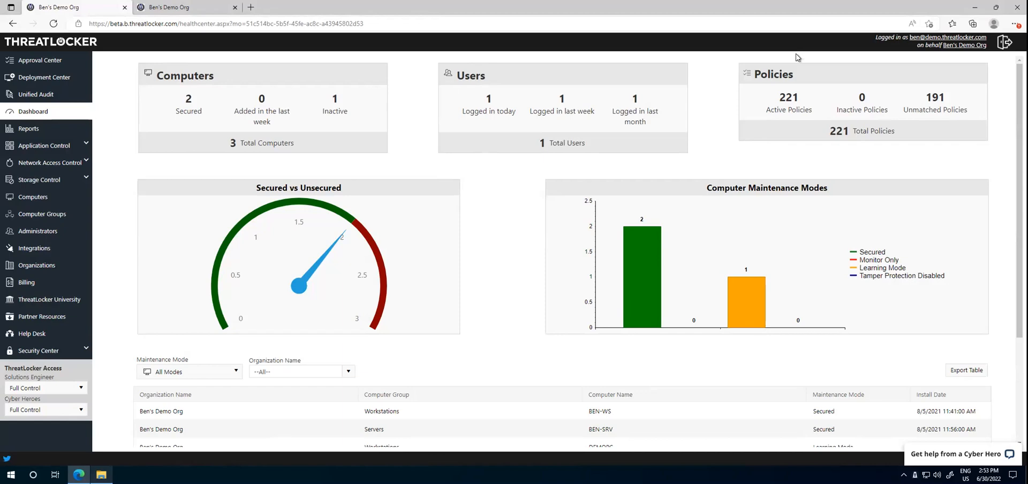
Step: View the demo booking form on threatlocker.com in a new browser tab and close that tab
click(250, 8)
text(threatl)
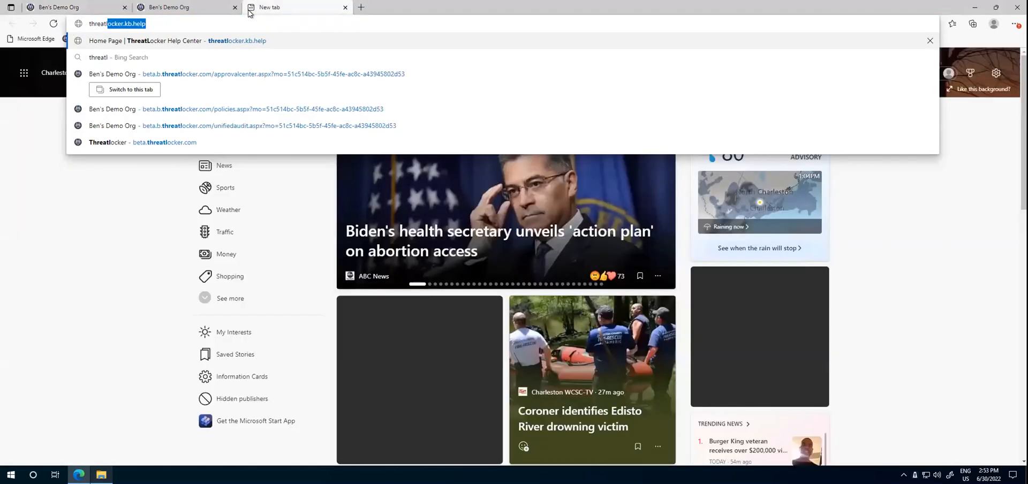
text(ok)
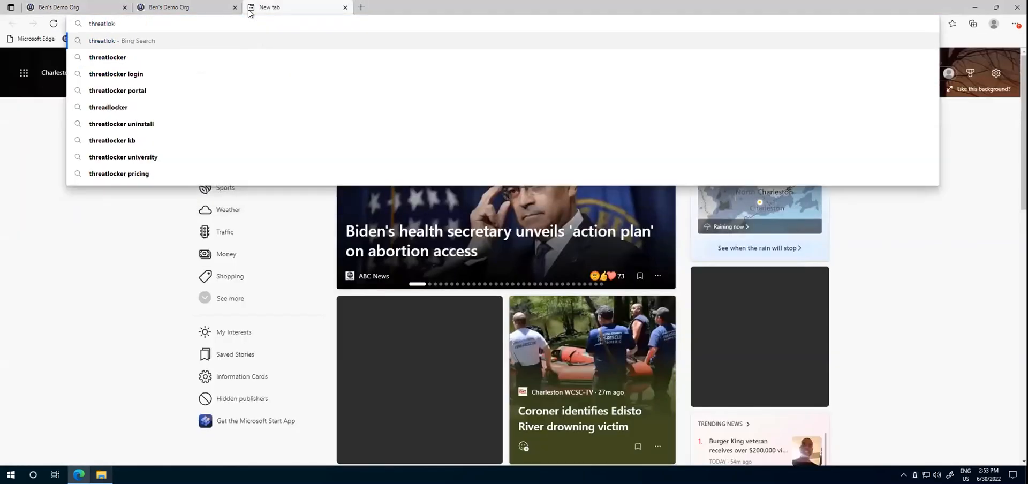
key(BackSpace)
text(cker)
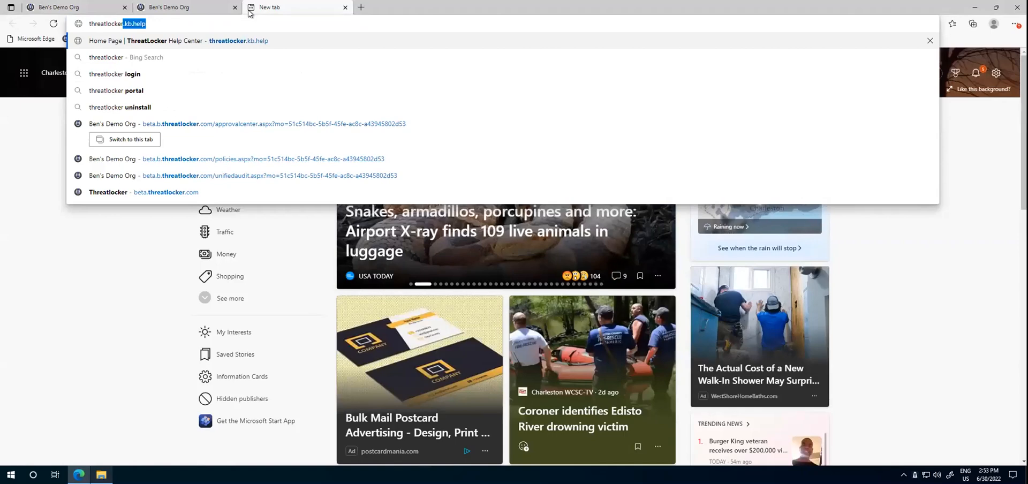
text(.com)
key(Return)
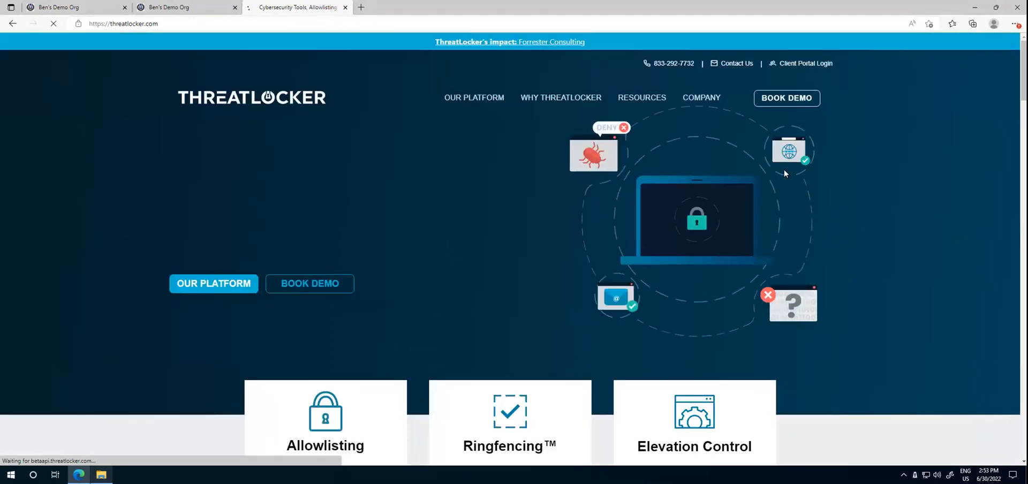
click(813, 98)
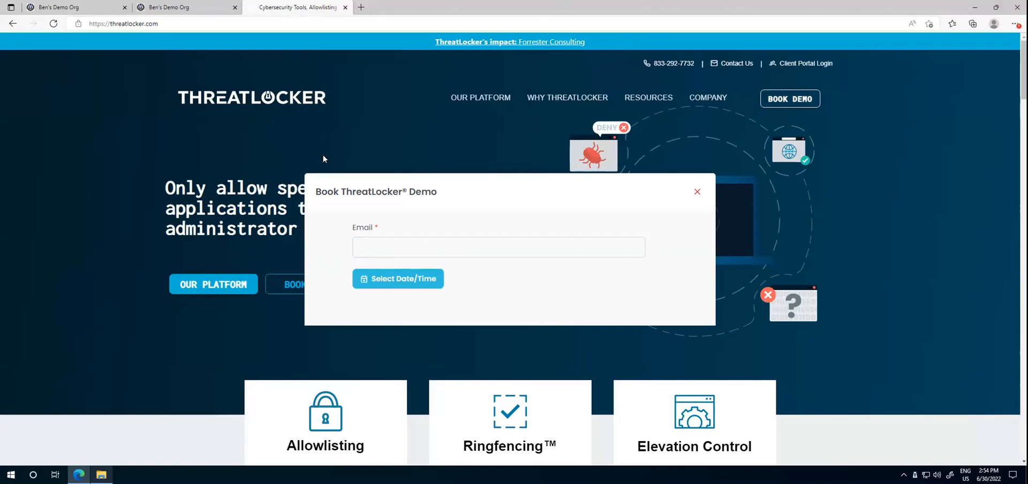
key(ctrl+w)
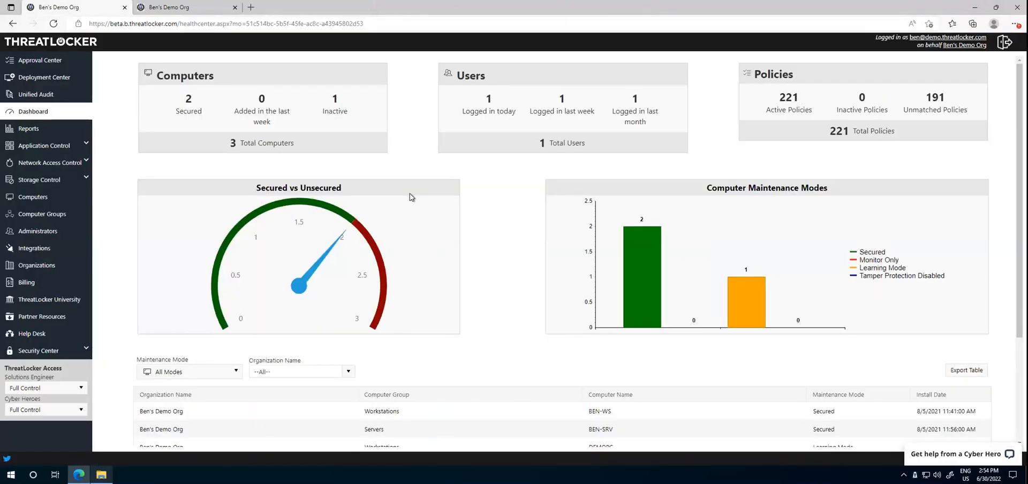